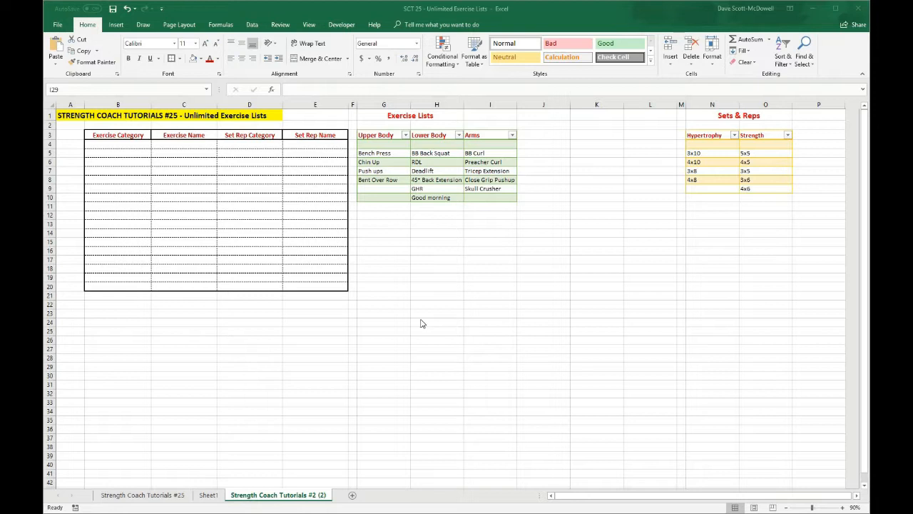
Choose Upper Body as the exercise category in B4 and Bench Press as the exercise name in C4.
click(69, 107)
click(109, 147)
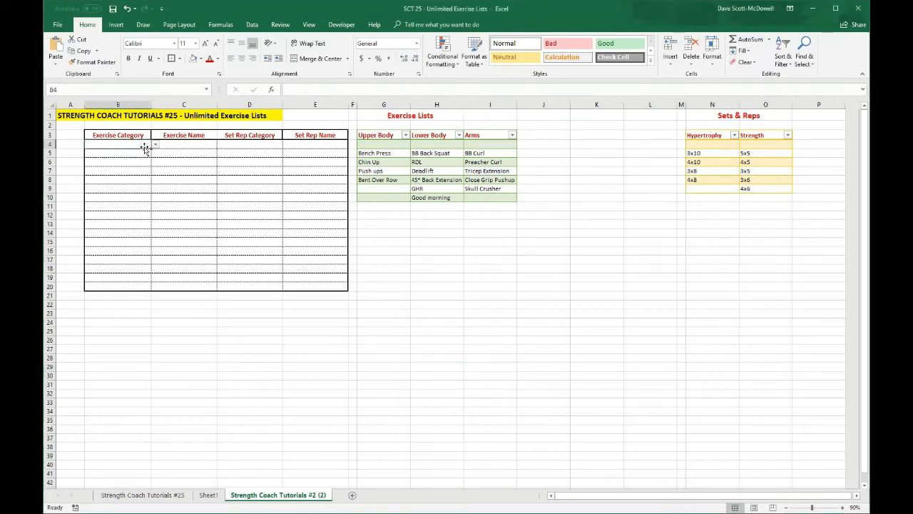
click(156, 145)
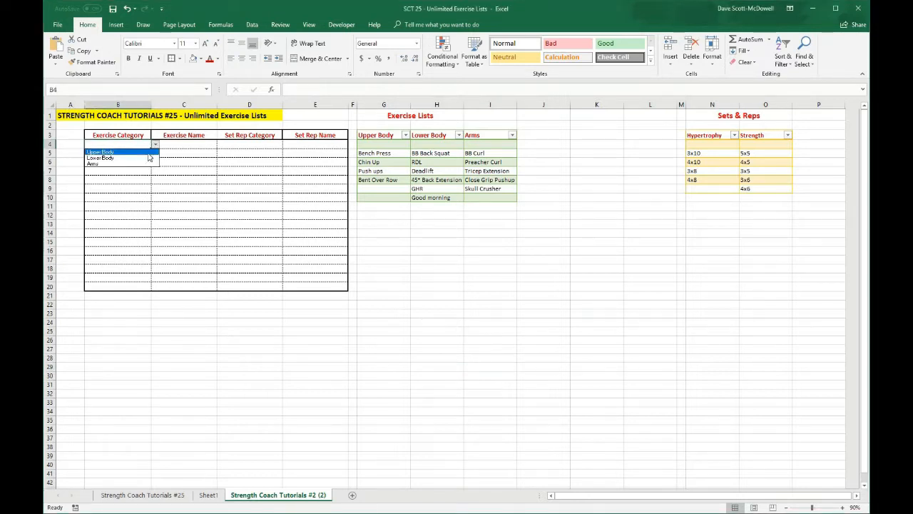
click(148, 153)
click(185, 145)
click(220, 145)
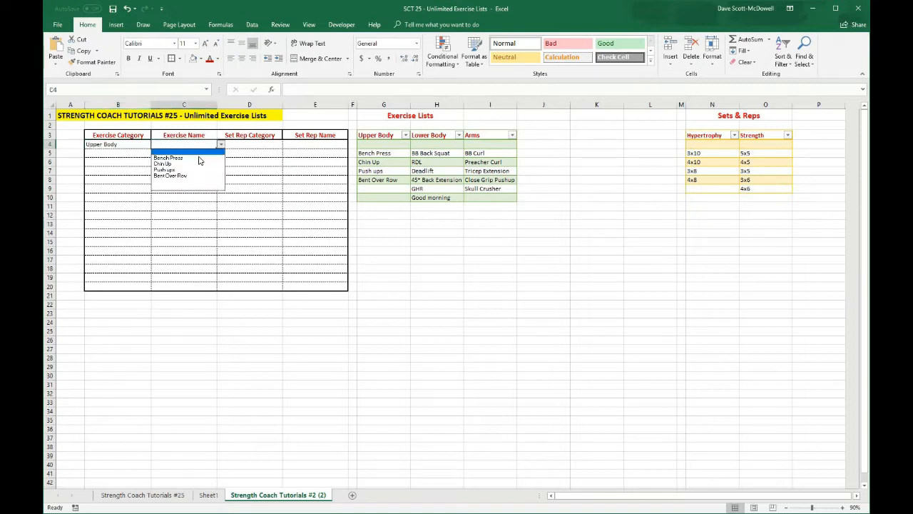
click(172, 158)
drag(436, 259, 443, 251)
Add a Torso column to the exercise lists in J3 and enter torso as its exercise in J5.
click(528, 134)
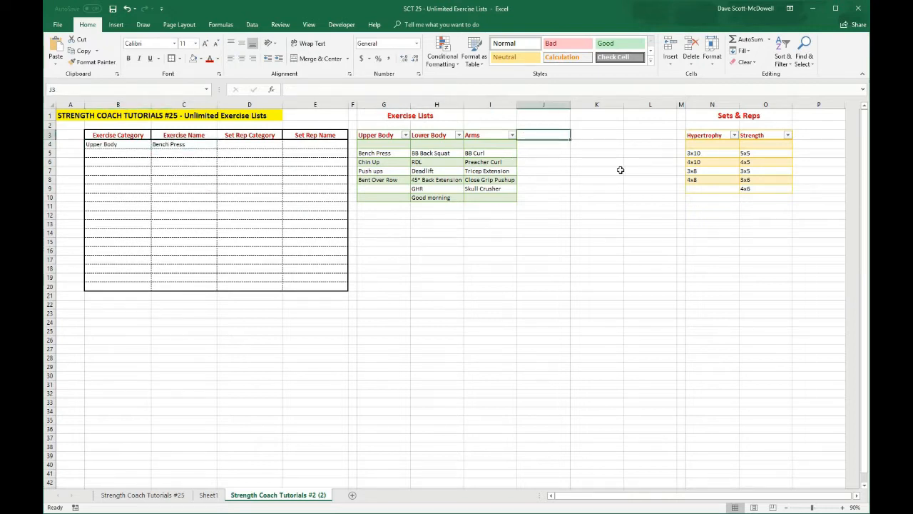
text(Toroso)
key(Return)
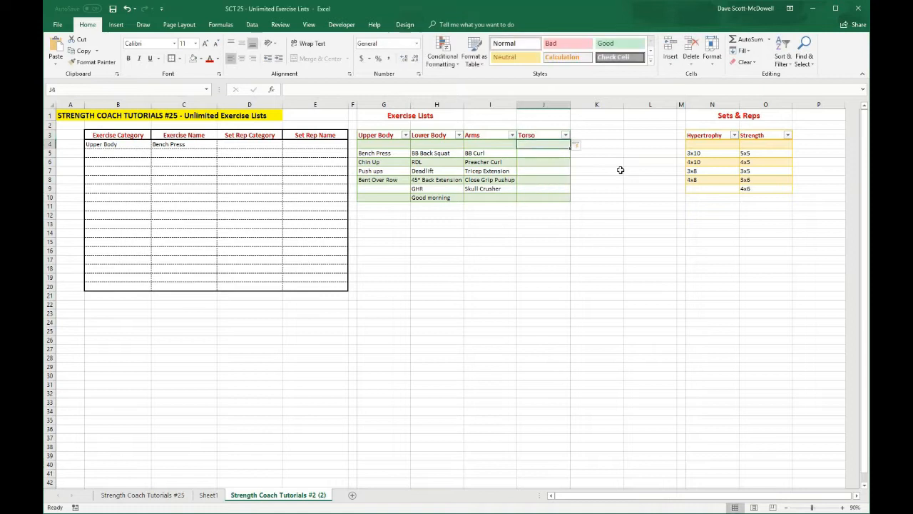
key(Return)
text(tor)
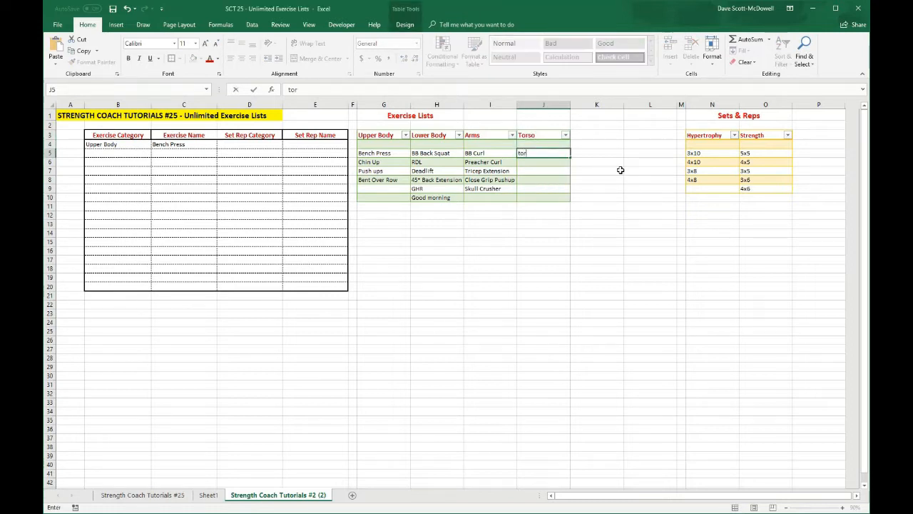
key(Return)
Choose Torso as the exercise category in B5 and pick the blank entry from the exercise name list in C5.
click(125, 153)
click(155, 153)
click(115, 178)
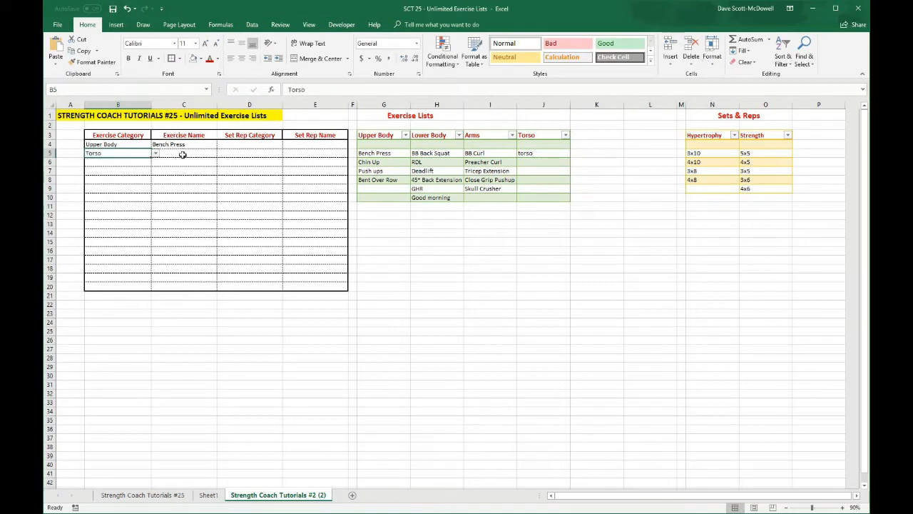
click(207, 153)
click(221, 154)
click(203, 162)
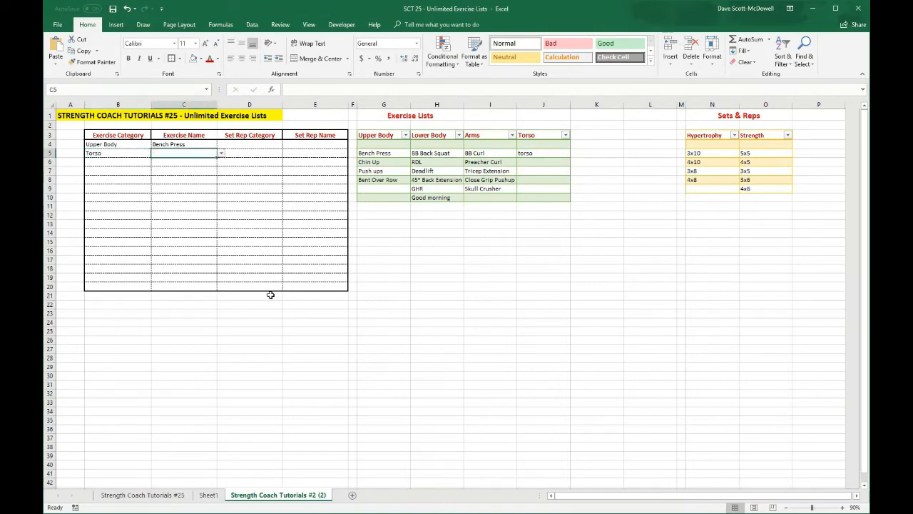
click(292, 342)
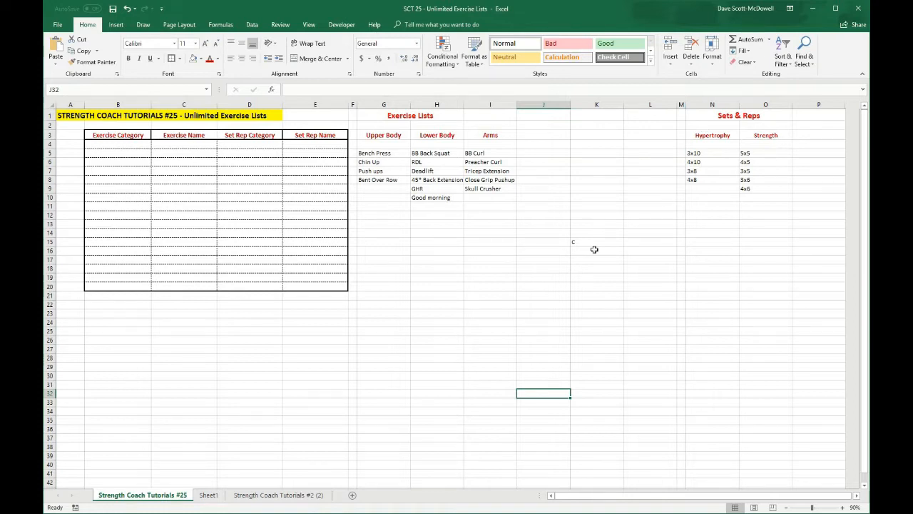
On the Strength Coach Tutorials #25 sheet, examine the exercise list headers and the exercises under Upper Body and Lower Body.
click(379, 268)
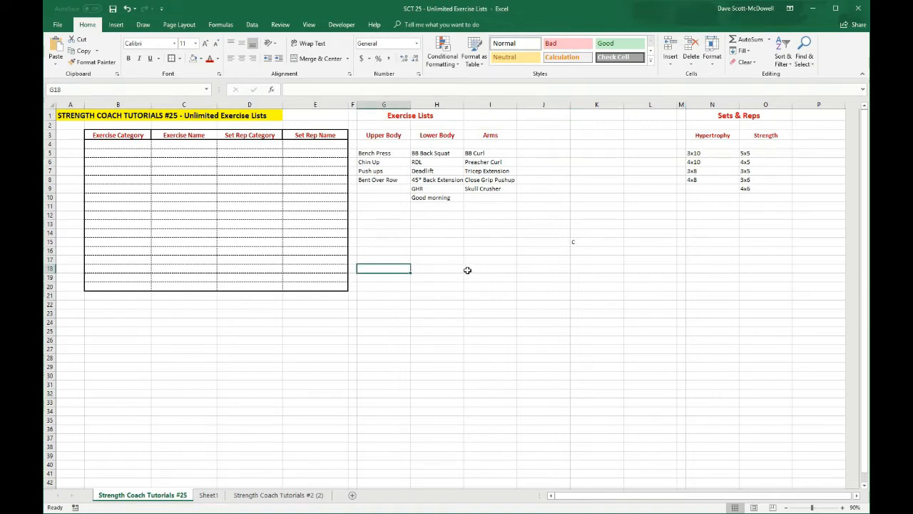
click(578, 269)
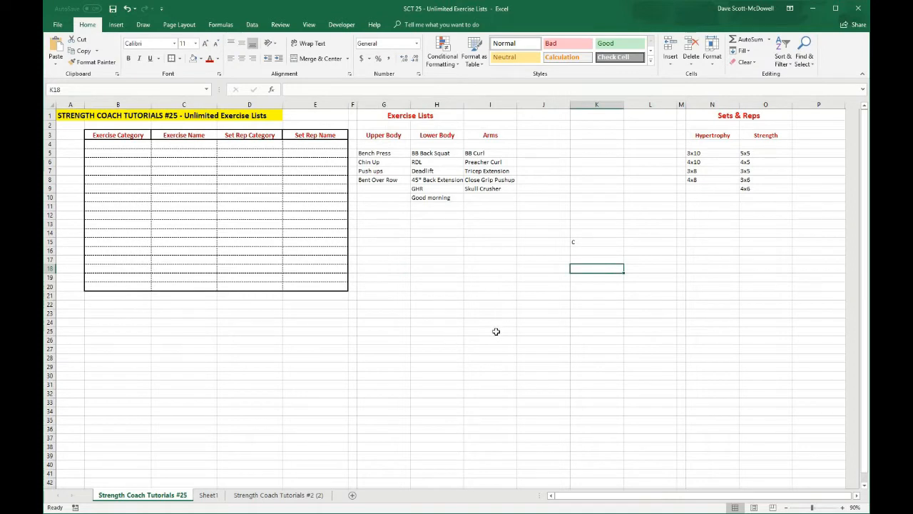
click(370, 134)
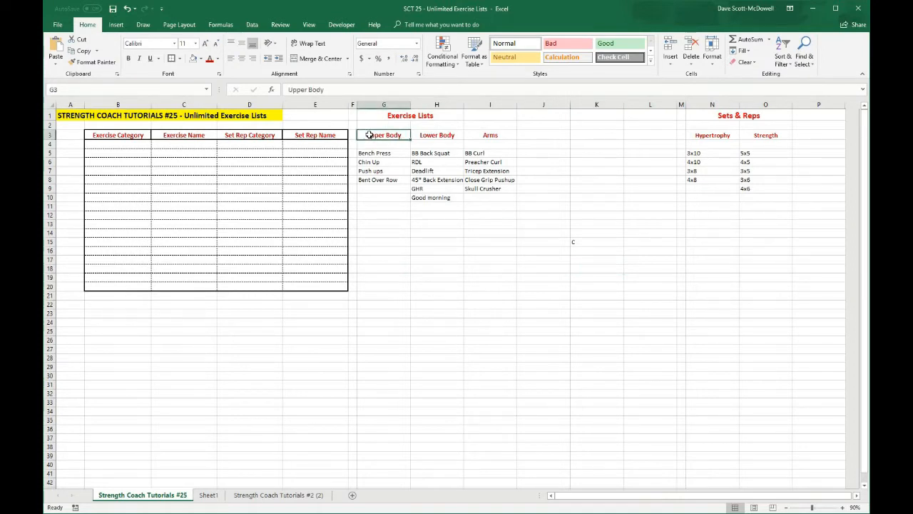
click(430, 135)
click(485, 137)
drag(374, 153, 376, 179)
drag(418, 152, 426, 198)
click(455, 230)
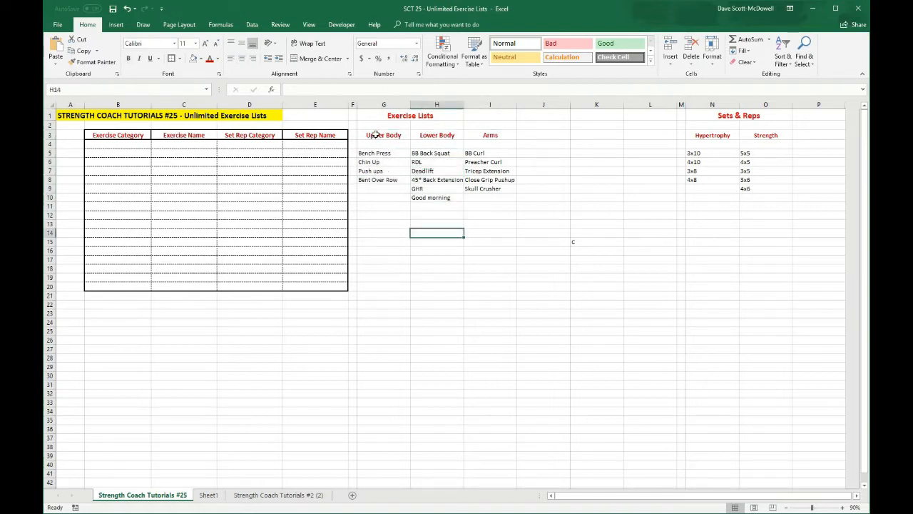
Format the exercise lists in G3:I10 as a table with headers, using a light orange style.
drag(372, 135, 485, 190)
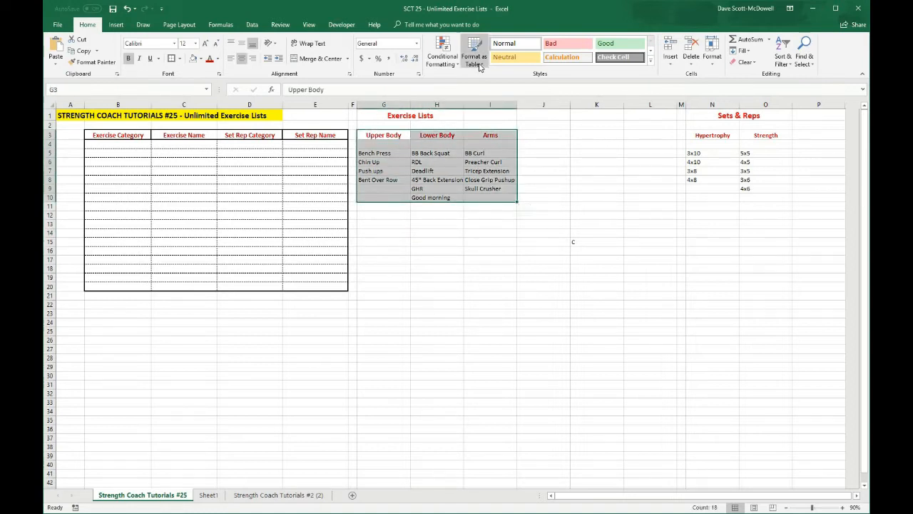
click(480, 67)
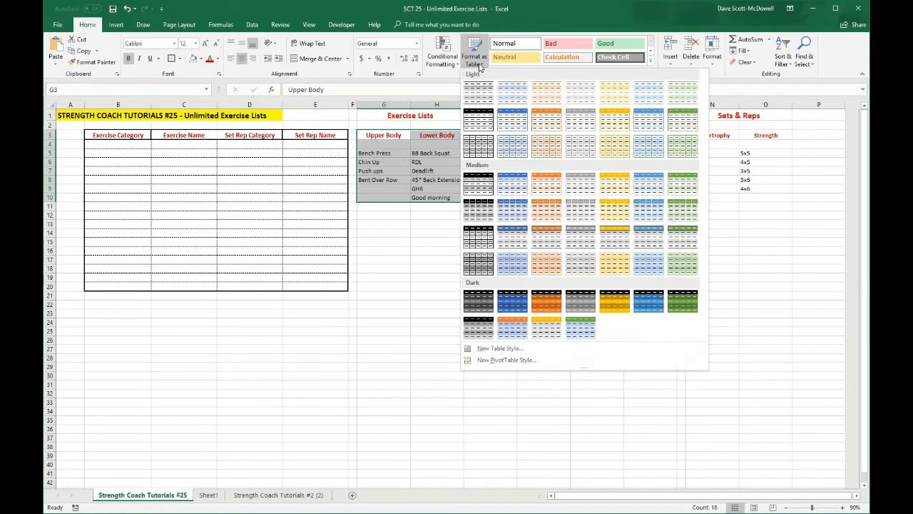
click(549, 149)
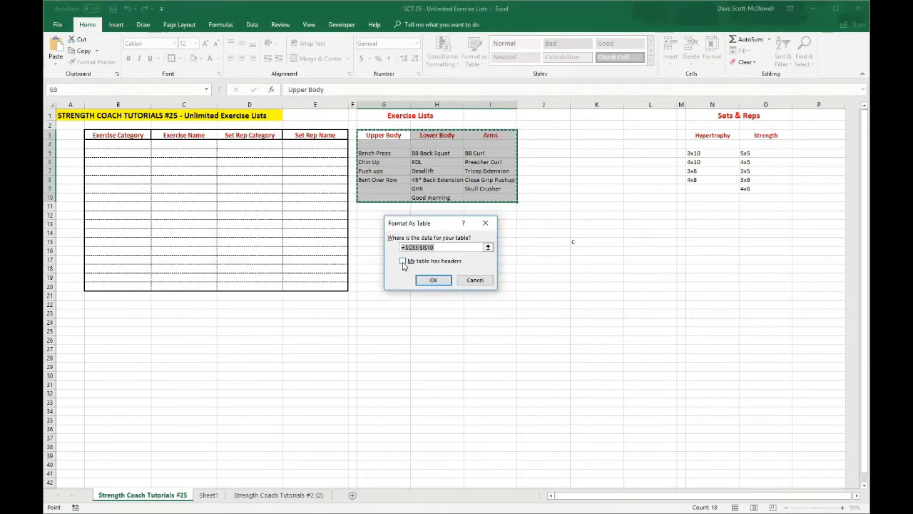
click(403, 262)
click(433, 279)
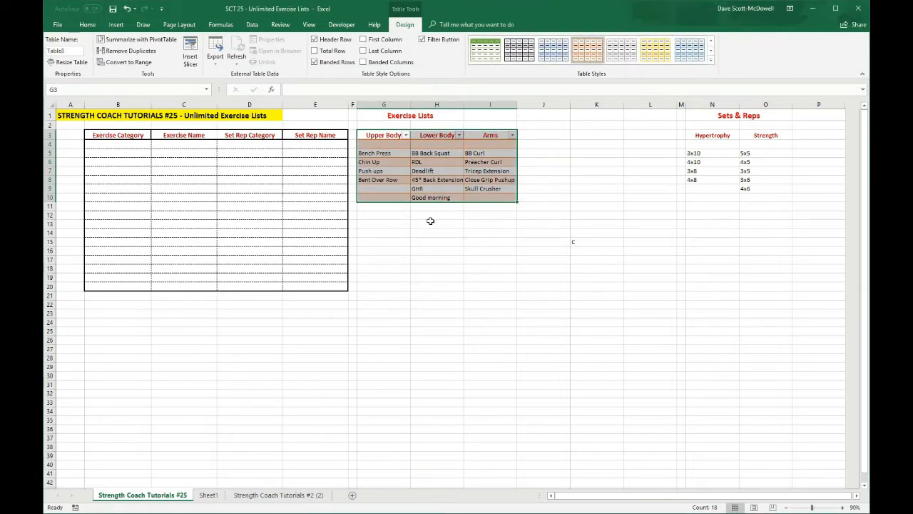
click(424, 253)
Left-align the Upper Body, Lower Body and Arms headers of the exercise table.
click(377, 135)
drag(406, 135, 503, 135)
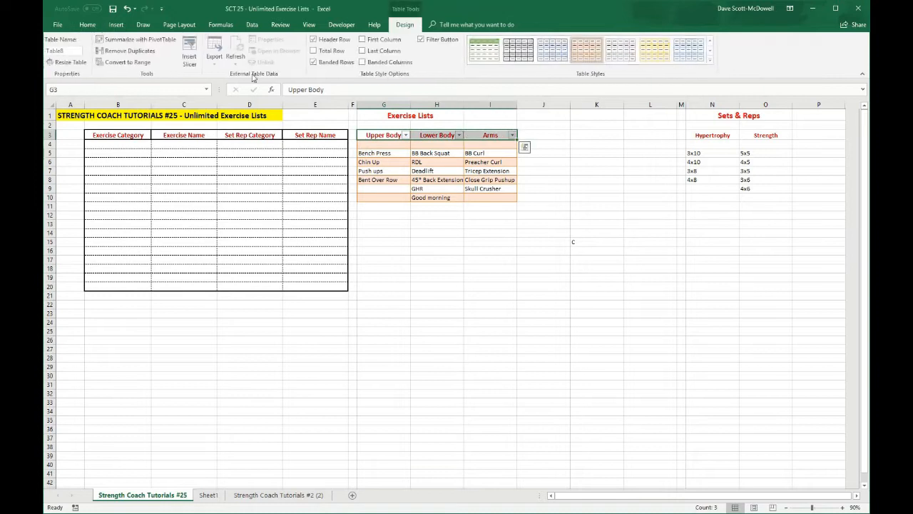
click(88, 25)
click(231, 58)
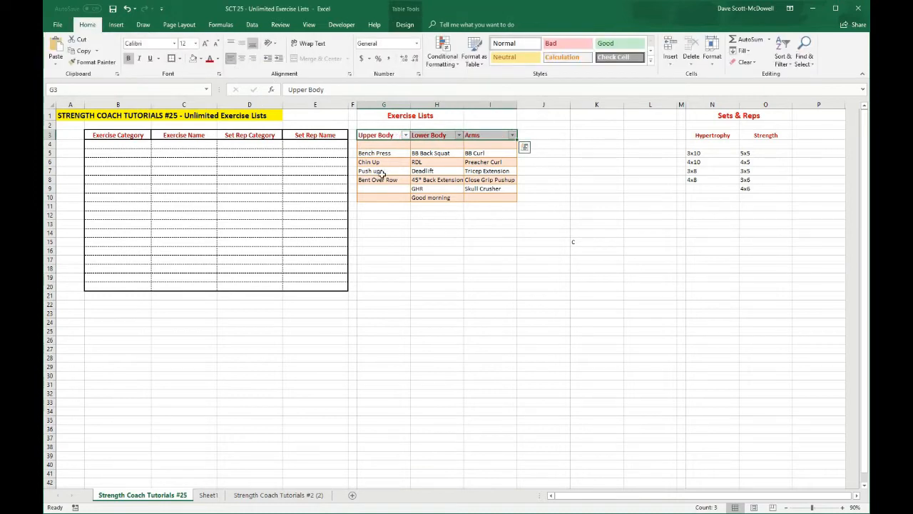
click(484, 261)
click(449, 261)
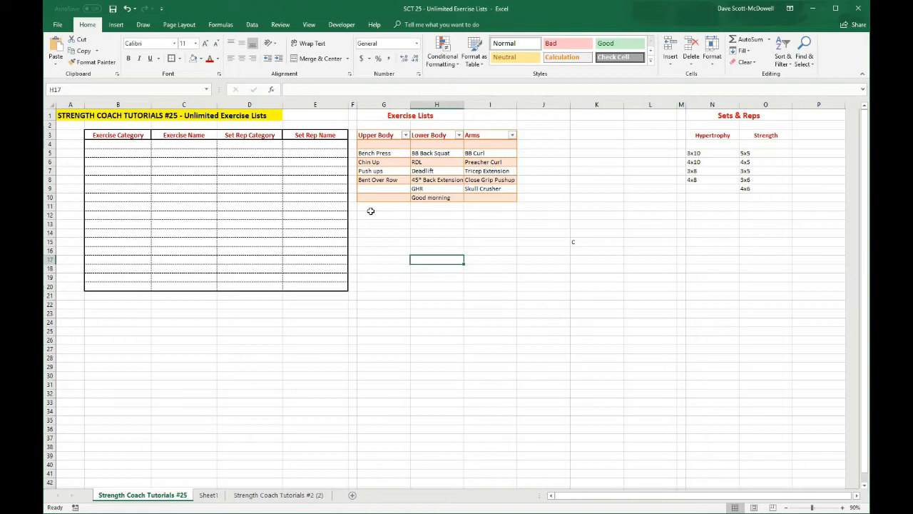
Add split squat to the Lower Body list in H11, directly below Good morning.
click(431, 207)
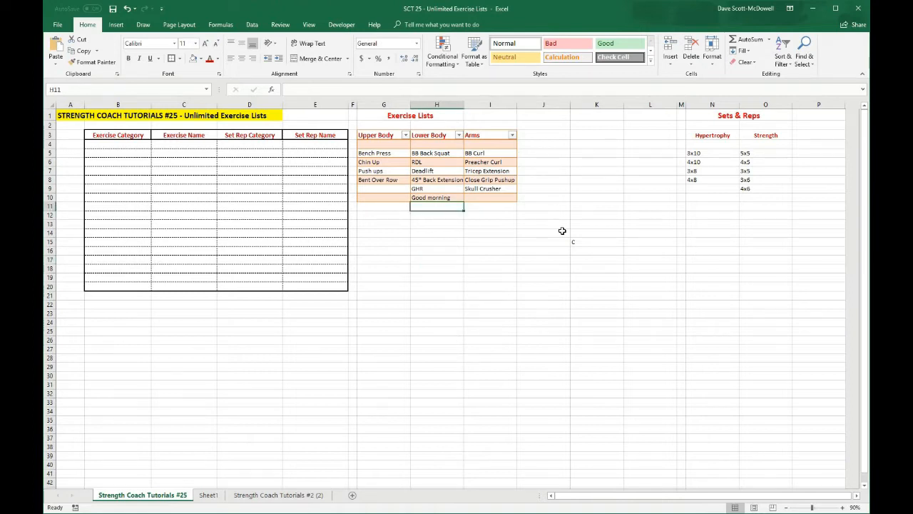
text(sp)
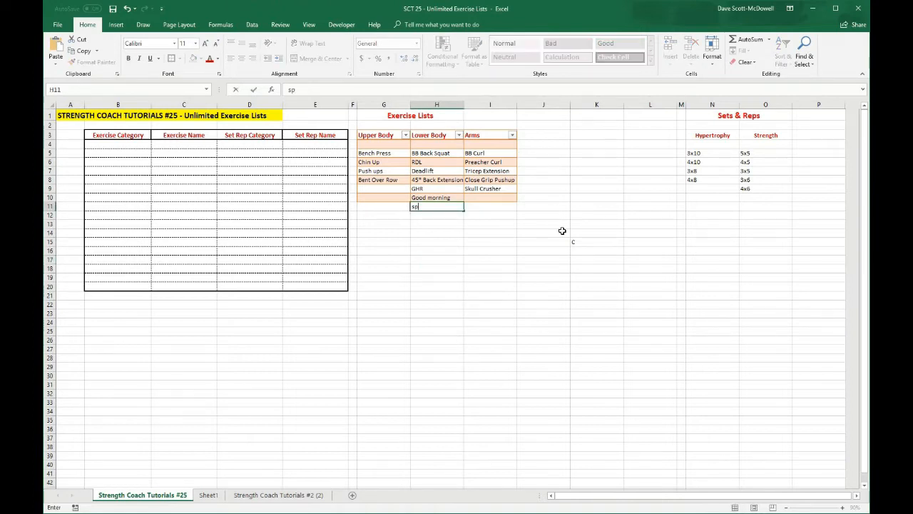
text(lit squat)
key(Return)
click(513, 261)
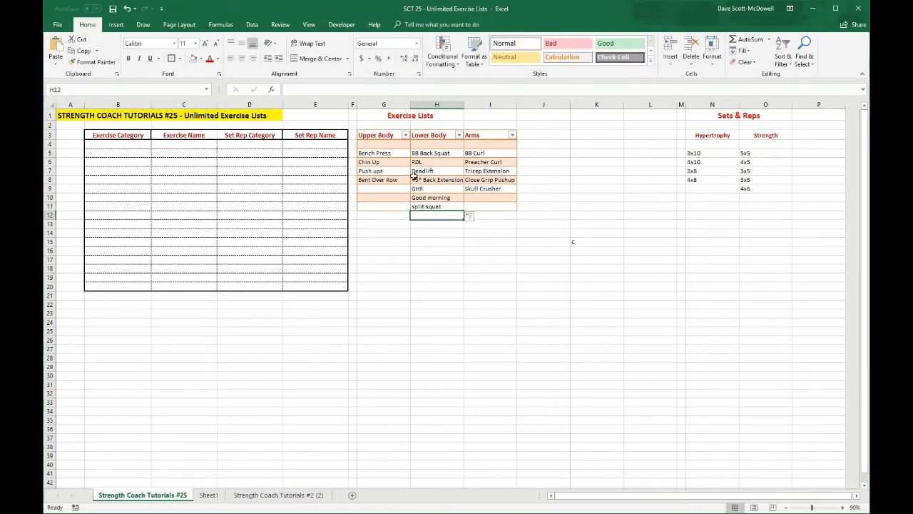
click(437, 216)
key(Down)
key(Down)
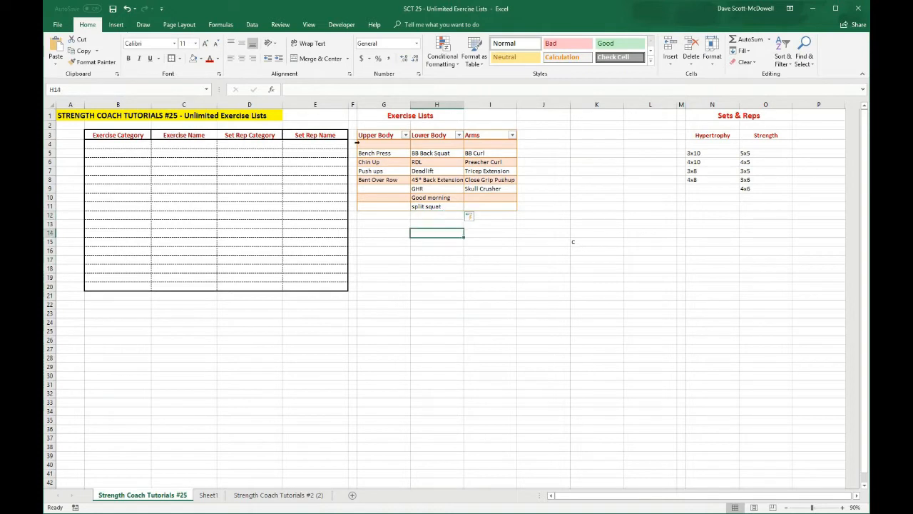
Extend the exercise table down to row 17 to make room for more exercises.
click(356, 127)
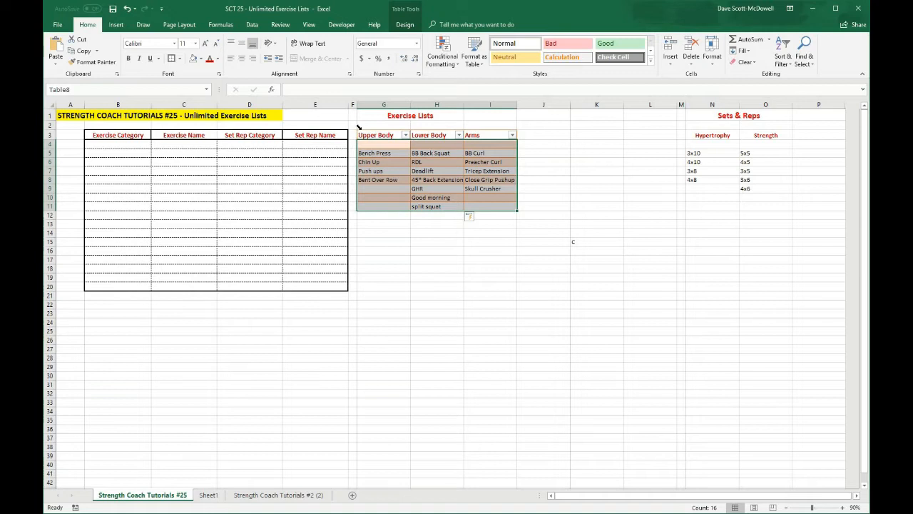
click(357, 127)
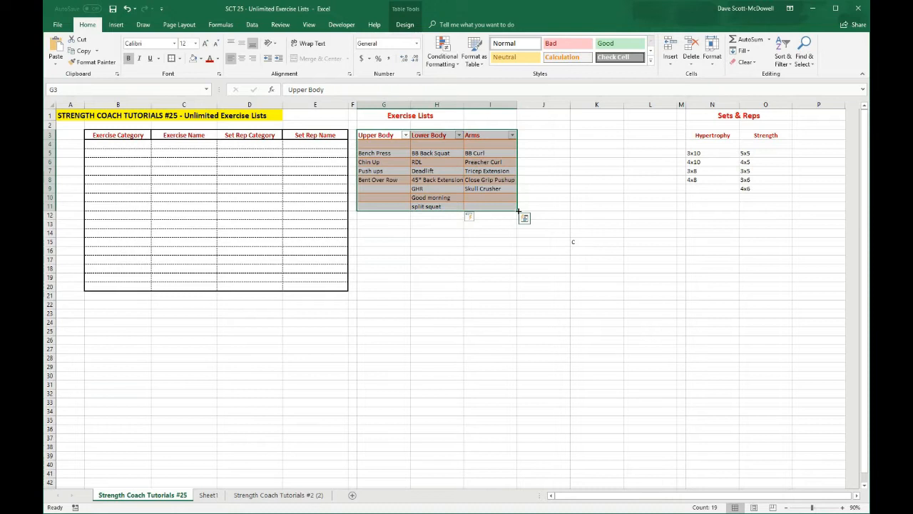
drag(517, 225, 518, 268)
click(602, 269)
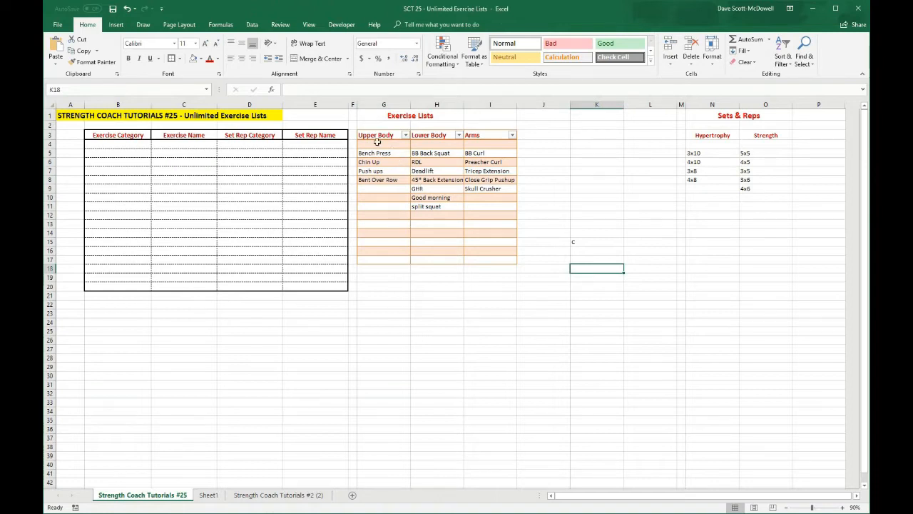
drag(371, 135, 500, 259)
click(595, 260)
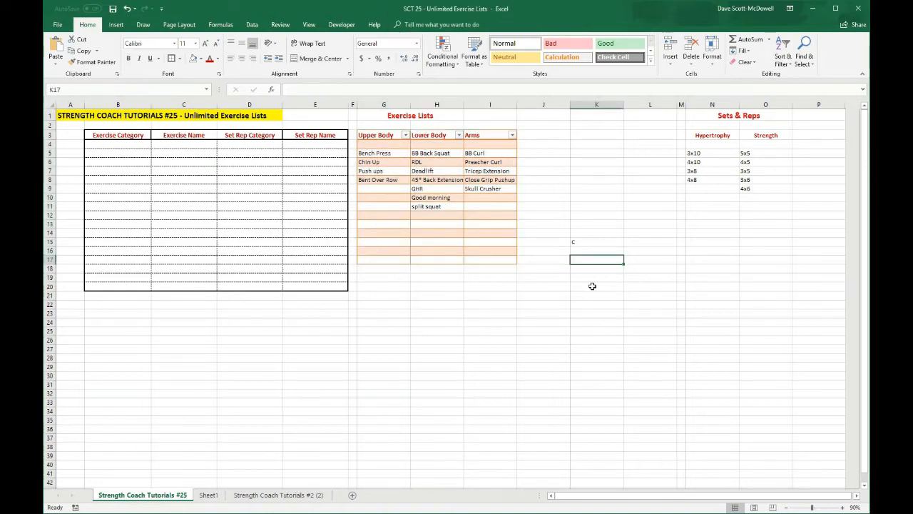
click(551, 309)
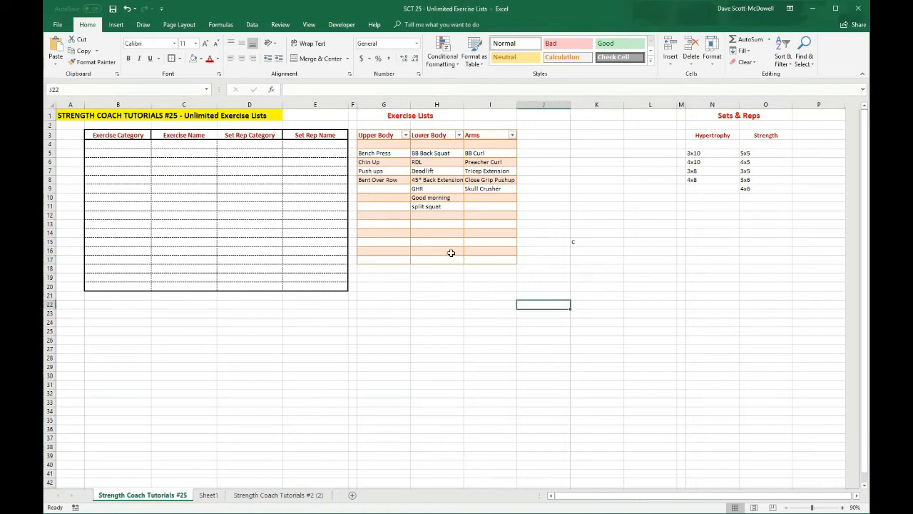
click(415, 297)
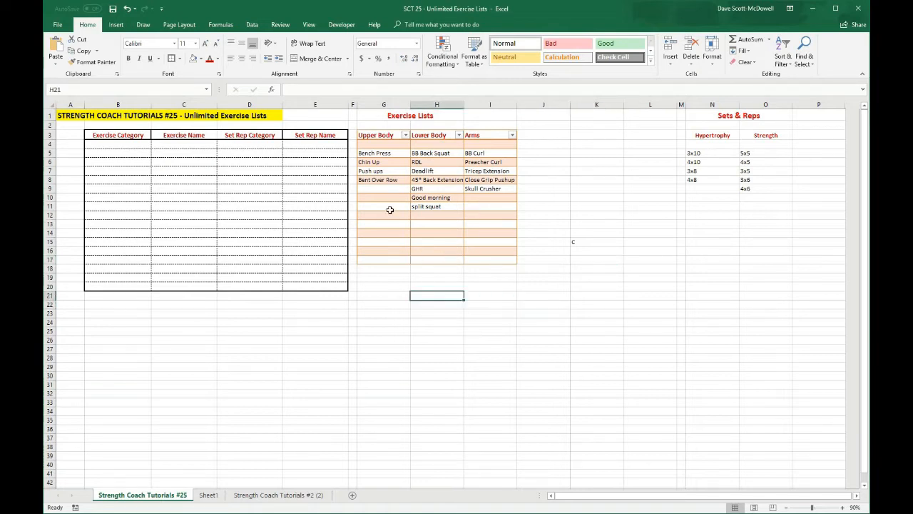
Rename the exercise lists table as exercises.
click(372, 144)
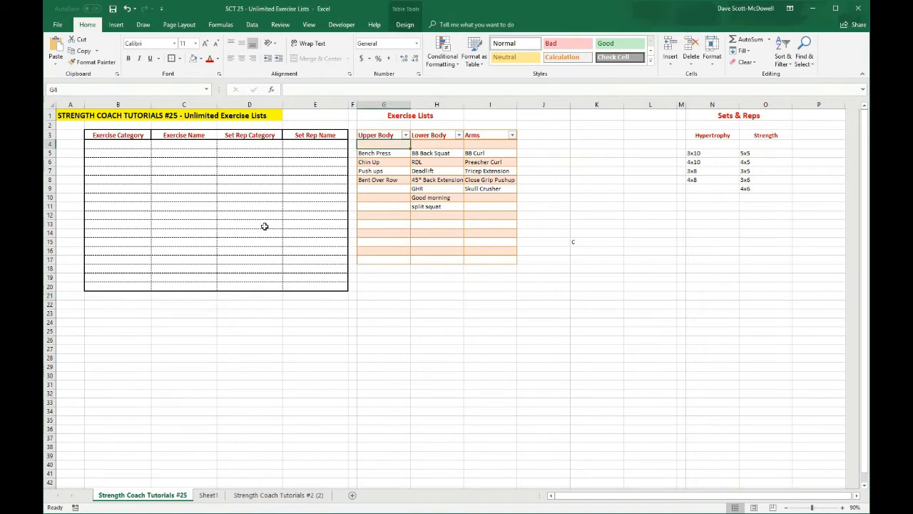
click(405, 25)
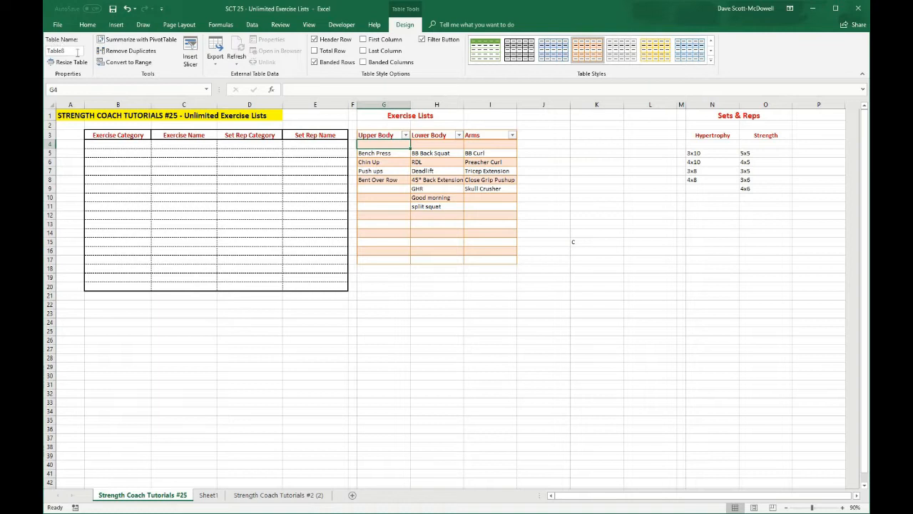
double_click(76, 50)
text(exe)
click(401, 191)
click(398, 163)
click(389, 178)
click(395, 145)
click(378, 132)
click(457, 233)
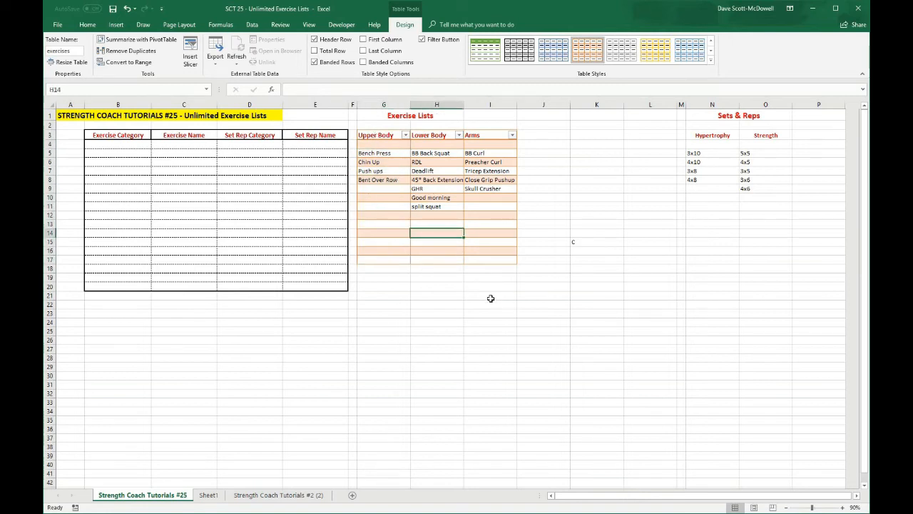
click(491, 298)
Format the sets and reps lists in N3:O9 as a blue light-style table with headers.
click(768, 232)
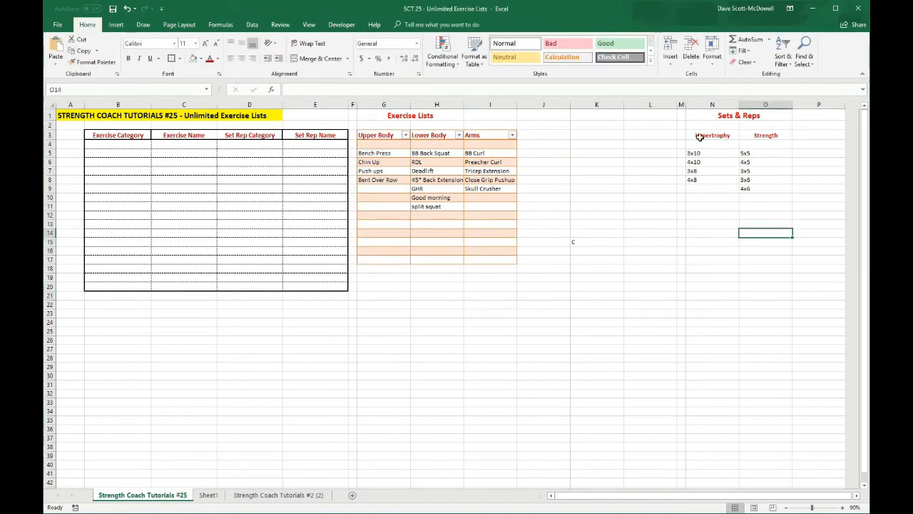
click(698, 133)
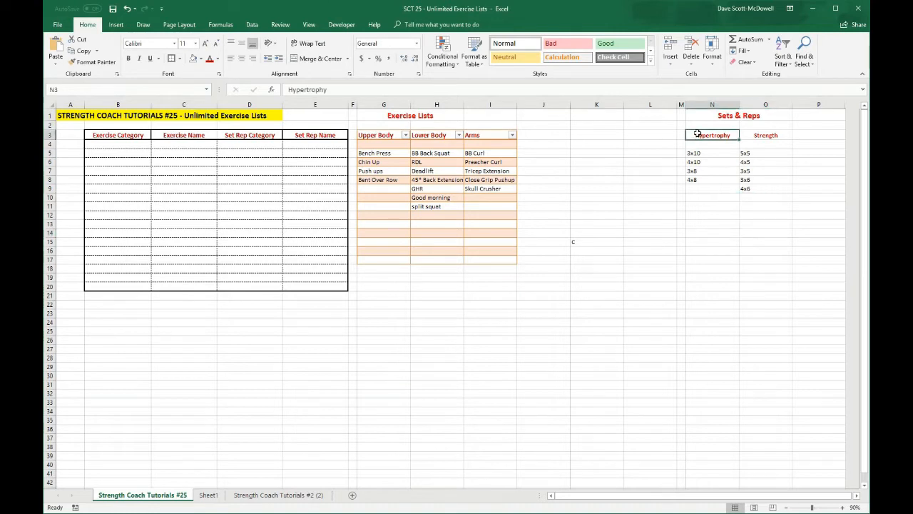
drag(698, 133, 785, 189)
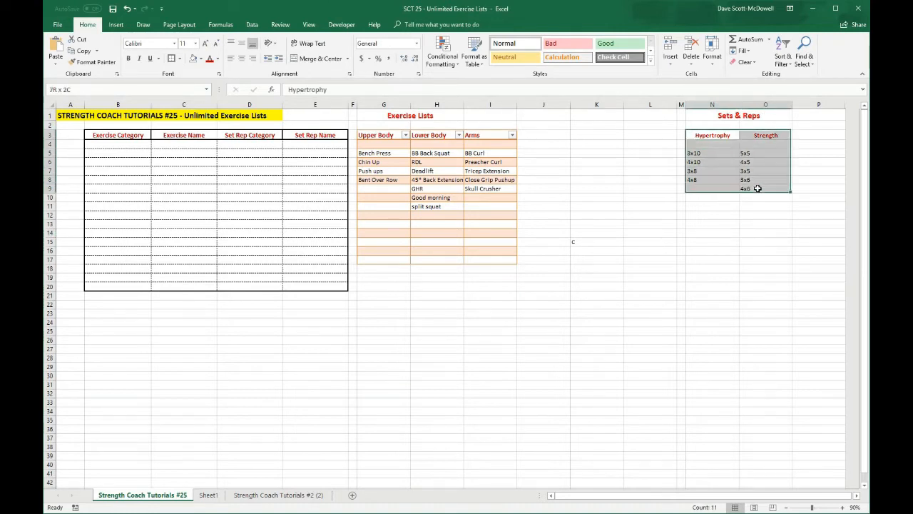
click(478, 60)
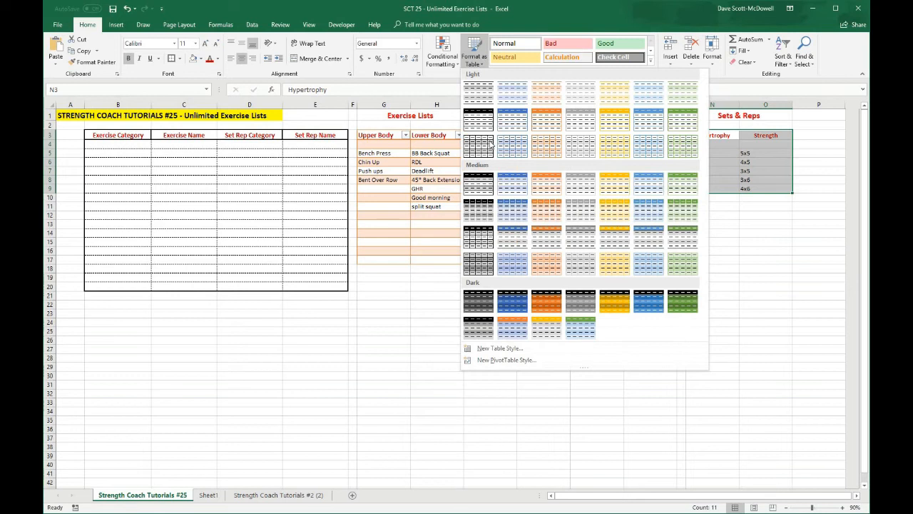
click(654, 150)
click(403, 261)
click(433, 280)
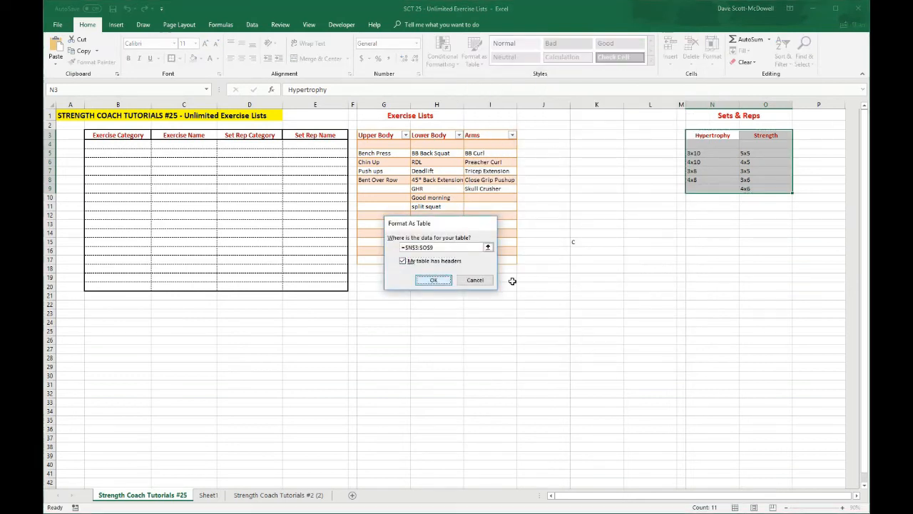
Left-align the Hypertrophy and Strength headers of the sets and reps table.
click(763, 259)
drag(708, 135, 771, 135)
click(86, 23)
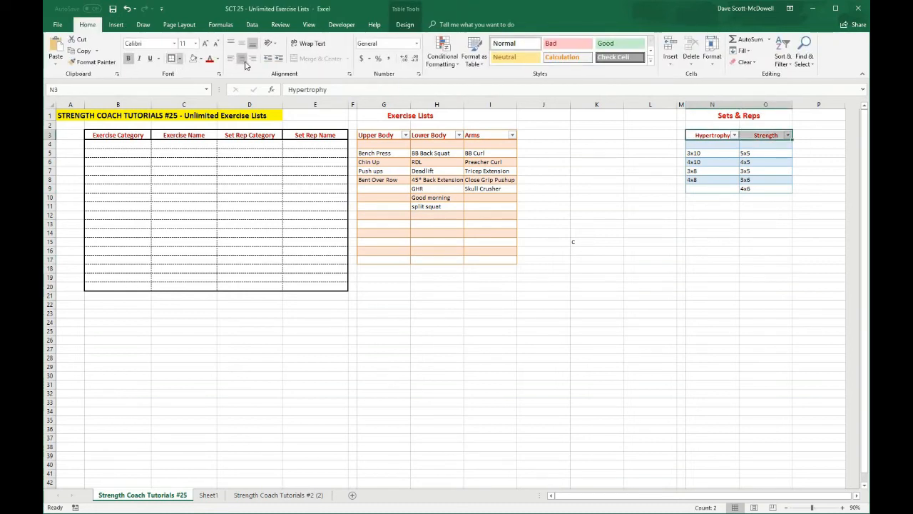
Rename the sets and reps table as setrep.
drag(702, 136, 759, 188)
click(405, 24)
click(70, 51)
text(set)
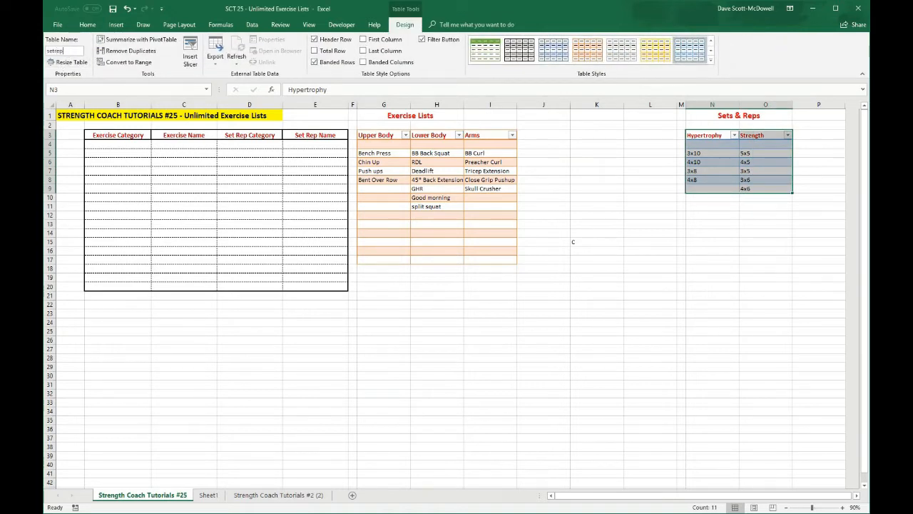
text(rep)
click(585, 332)
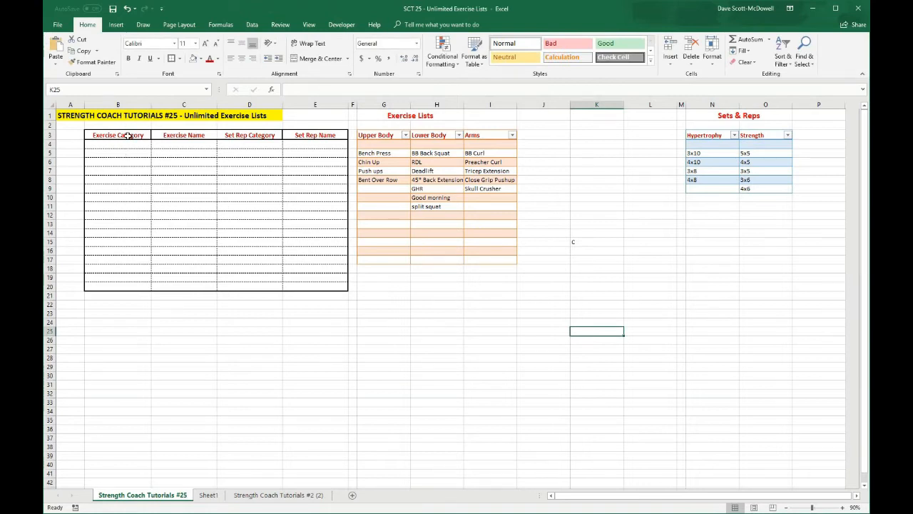
click(387, 135)
click(426, 135)
click(473, 135)
click(480, 307)
Start a data validation rule for the Exercise Category cells B4:B20 that allows a list.
click(117, 145)
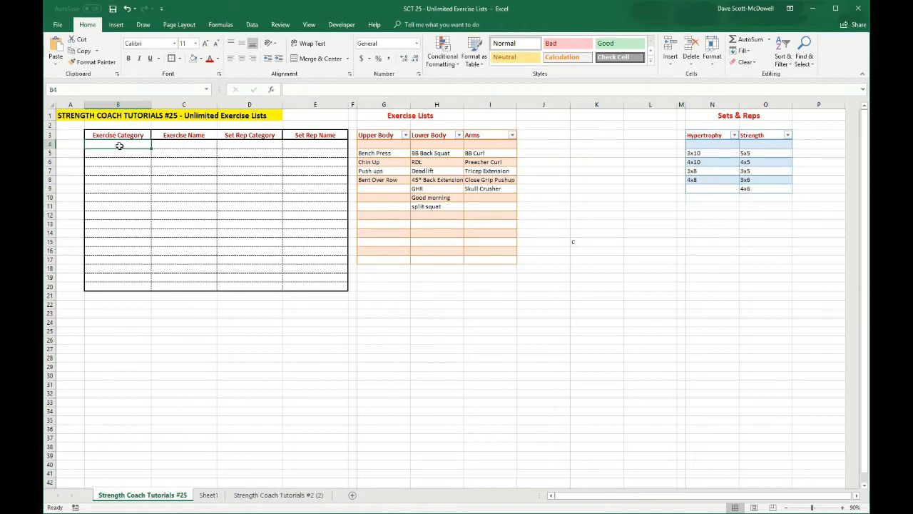
drag(120, 148, 117, 286)
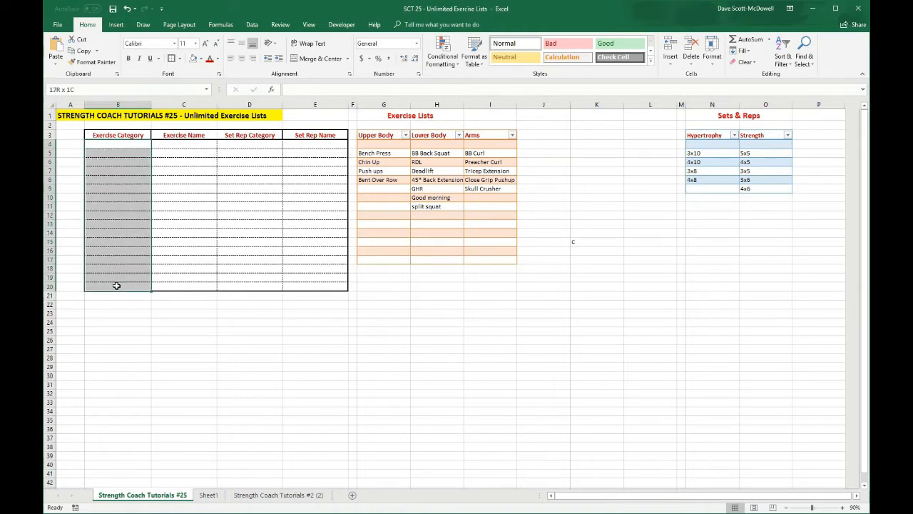
click(252, 24)
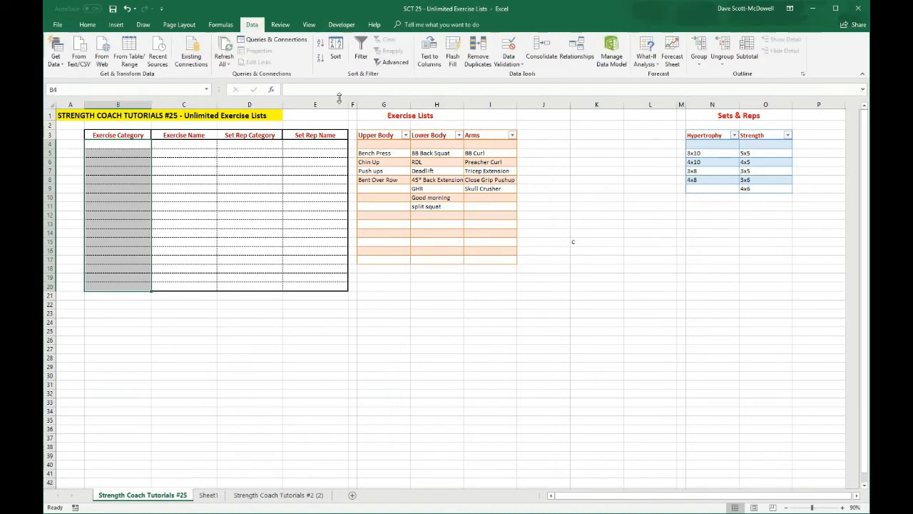
click(509, 62)
click(524, 76)
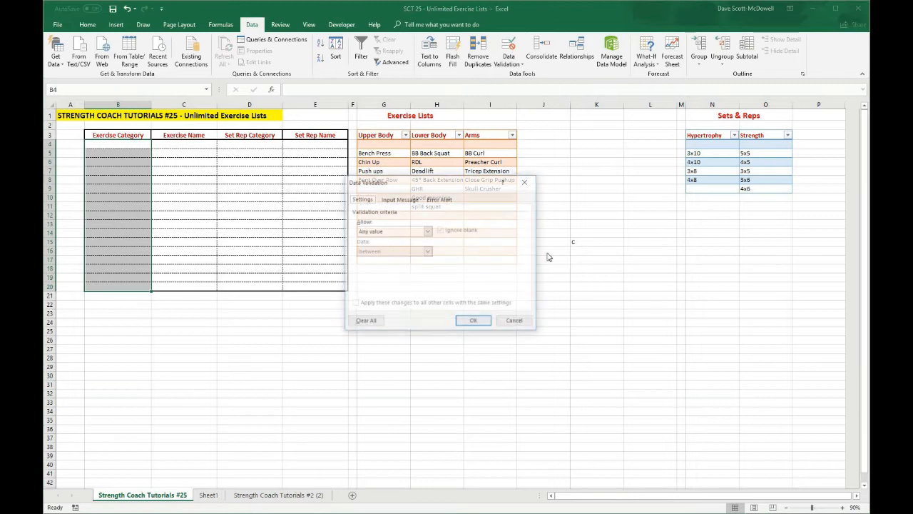
click(406, 236)
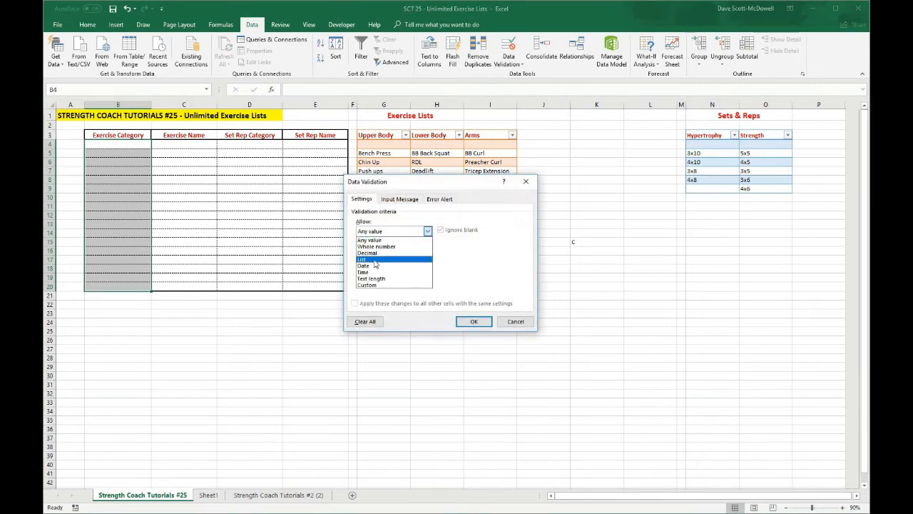
click(374, 260)
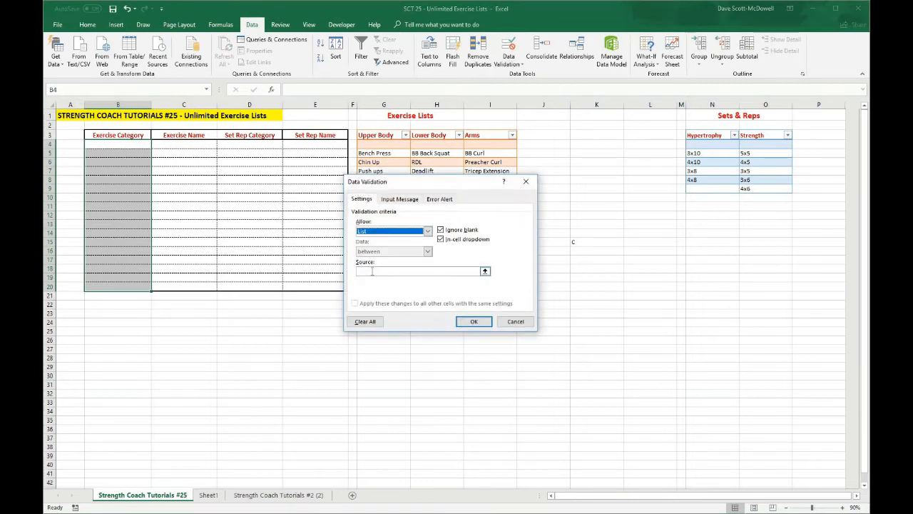
Set the category list source to =indirect("exercises[#headers]") and apply the validation.
click(372, 271)
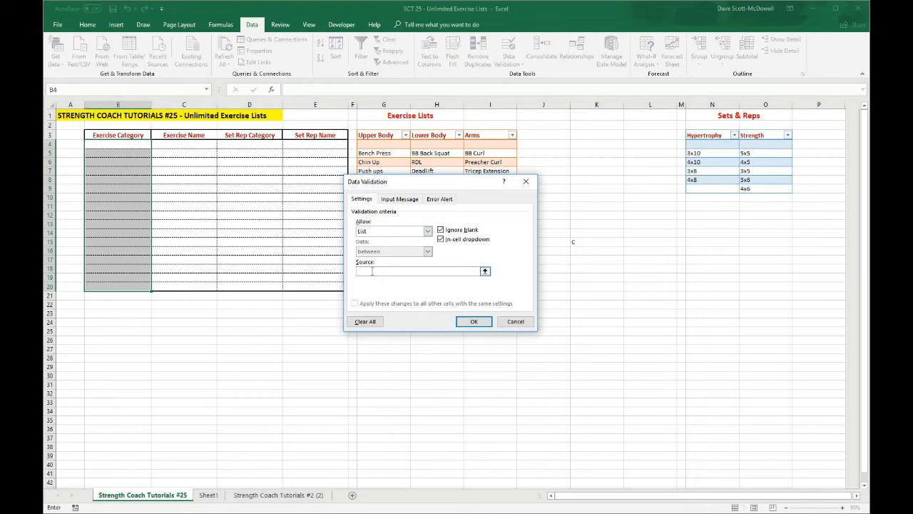
text(=indirect("exercises[#h)
text(eaders)
click(432, 271)
text(])
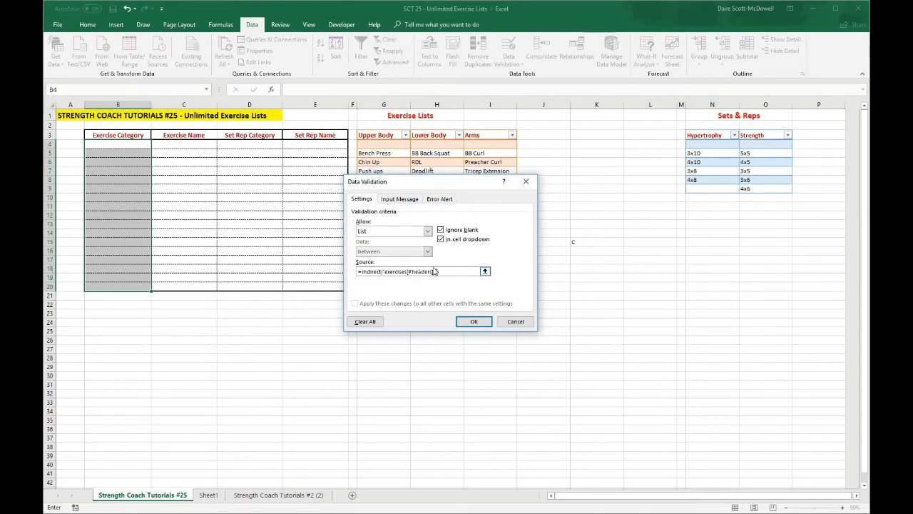
double_click(470, 324)
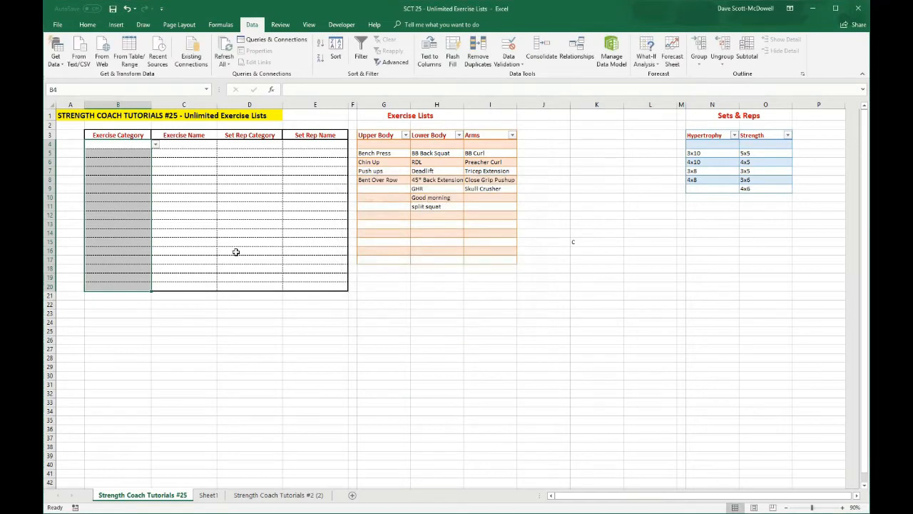
Try the category drop-downs by choosing Upper Body in B4, Lower Body in B5 and Arms in B6.
click(133, 144)
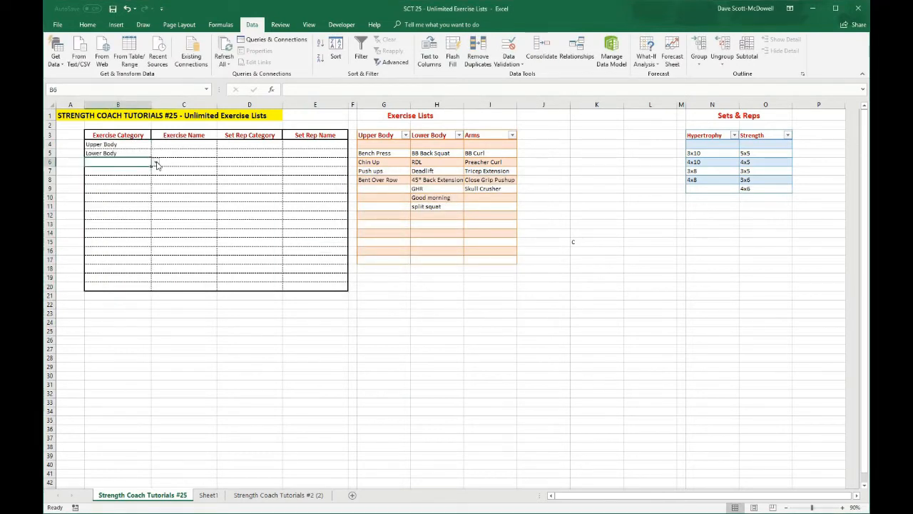
click(155, 162)
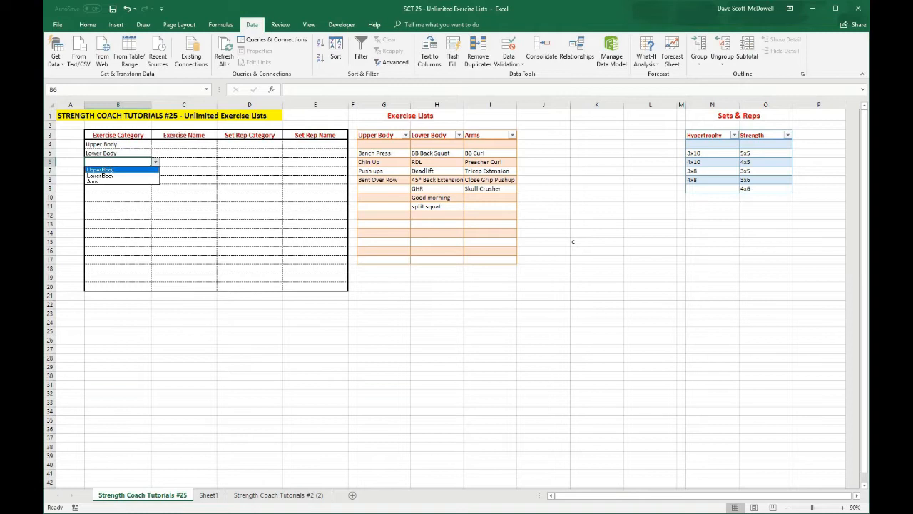
click(126, 181)
click(501, 365)
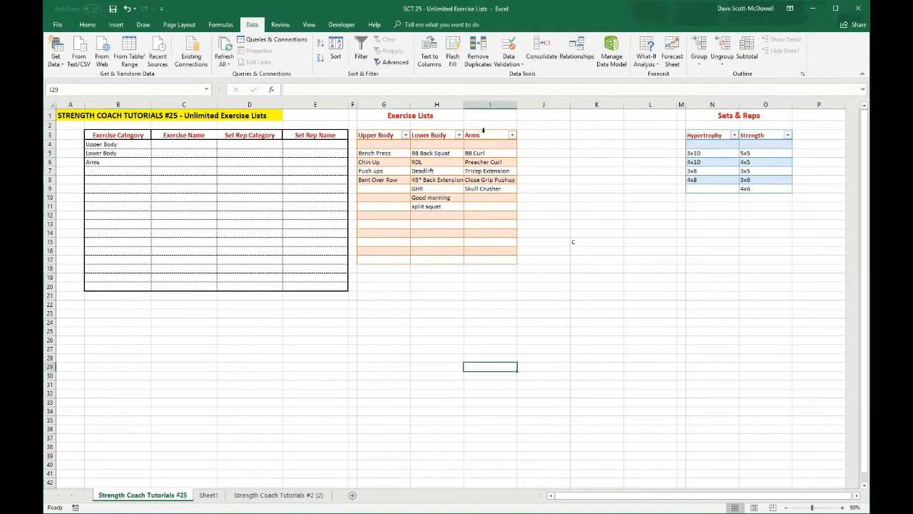
Add a Torso column to the exercises table by entering its header in J3, beside Arms.
click(531, 136)
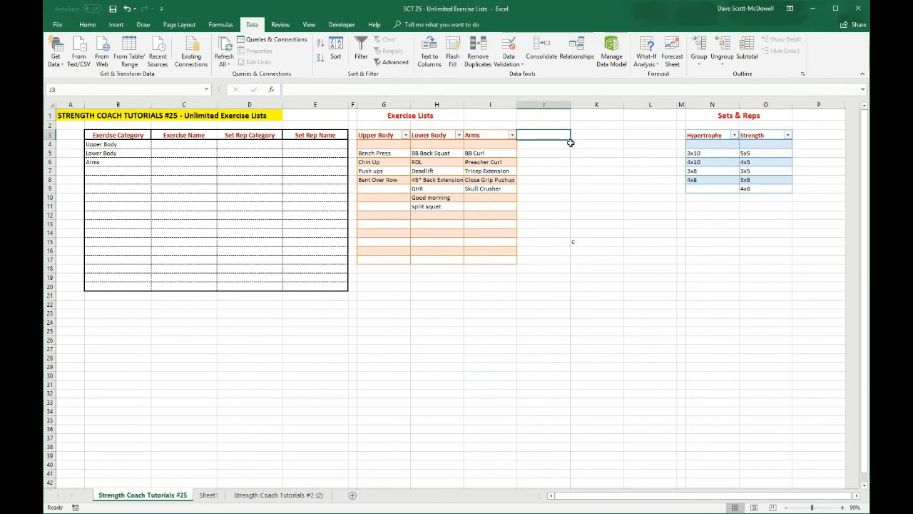
text(Torso)
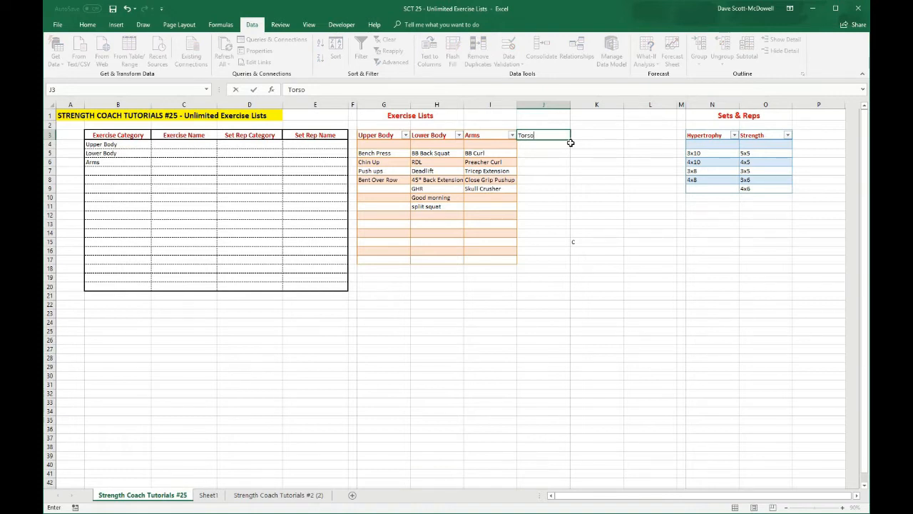
key(Return)
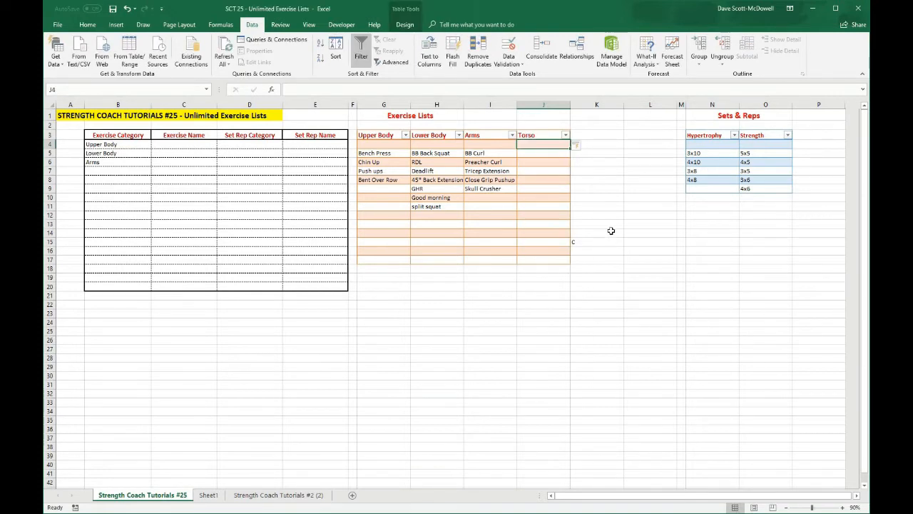
click(601, 287)
click(542, 152)
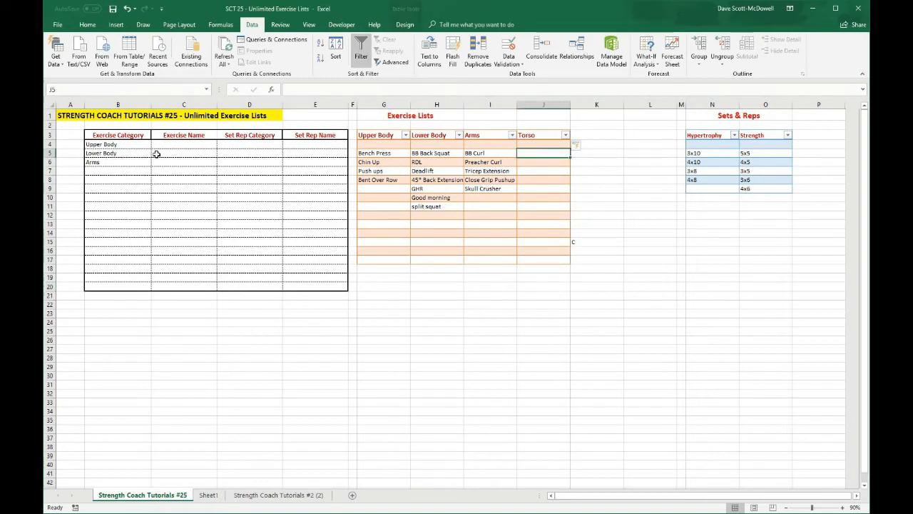
Try the expanded category list by choosing Torso in B7, Lower Body in B8 and Torso in B11.
click(110, 172)
click(155, 172)
click(115, 204)
click(98, 181)
click(155, 180)
click(107, 196)
click(146, 207)
click(155, 207)
click(133, 232)
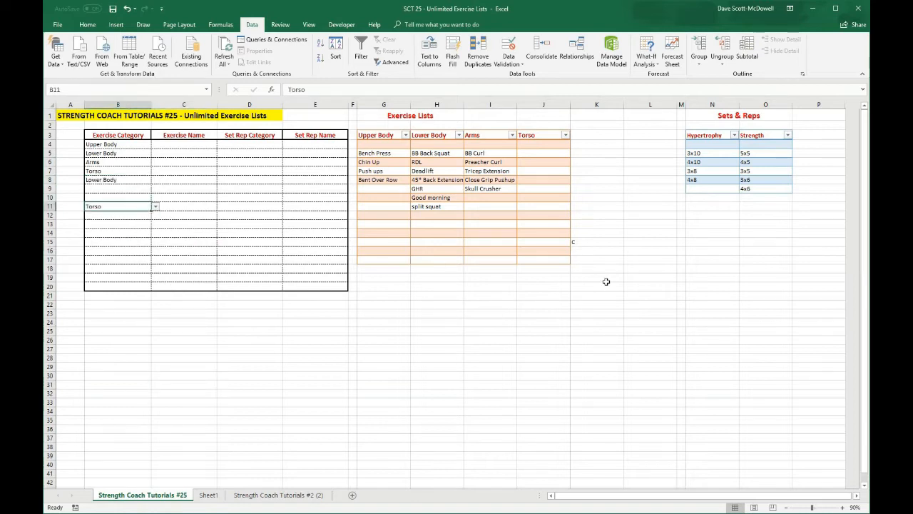
Add a Prowler column to the exercises table by entering its header in K3, beside Torso.
click(588, 134)
click(542, 319)
click(590, 135)
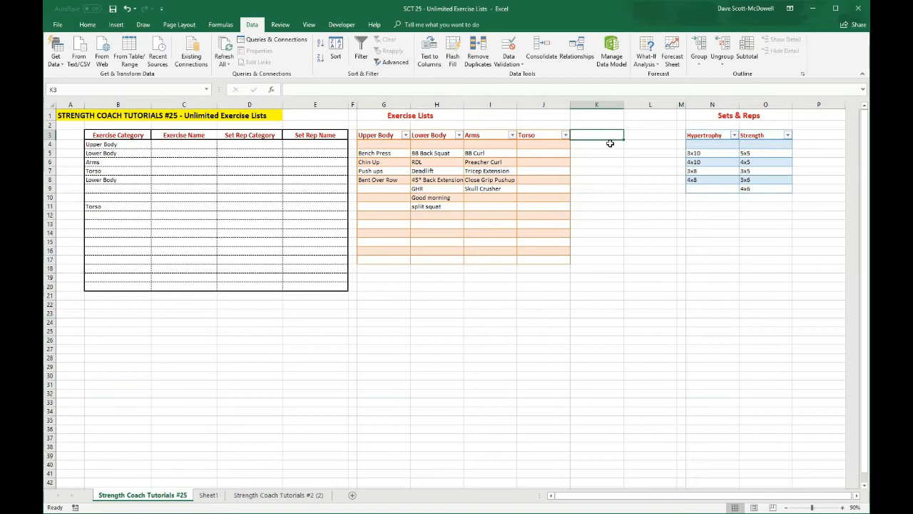
text(Prowler)
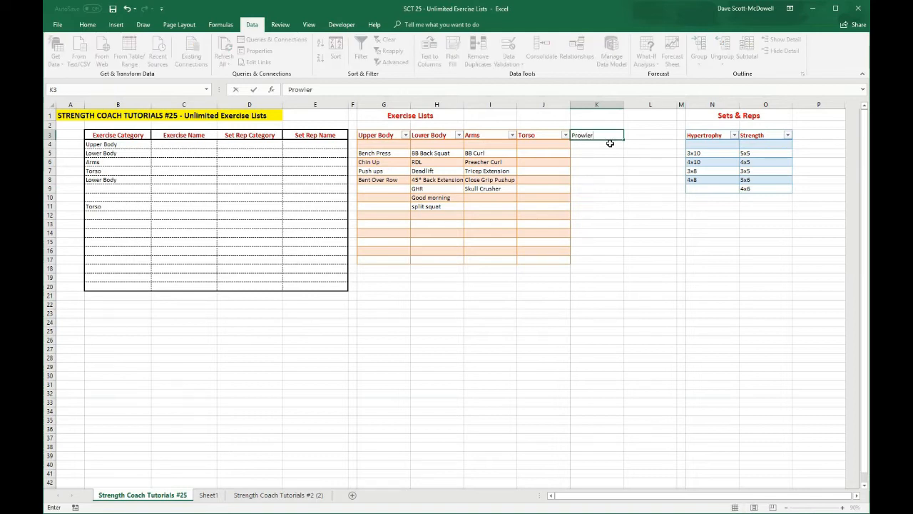
key(Return)
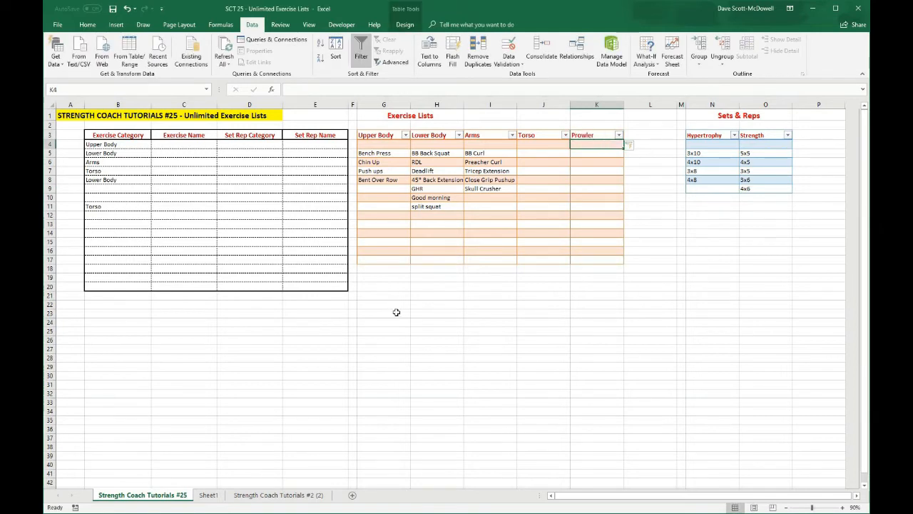
Try the category drop-down in B9 by choosing Prowler.
click(123, 189)
click(156, 188)
click(132, 220)
click(141, 312)
Clear the trial categories in B4:B11 and choose Upper Body in B4.
drag(112, 206, 112, 145)
key(Delete)
click(117, 204)
click(151, 152)
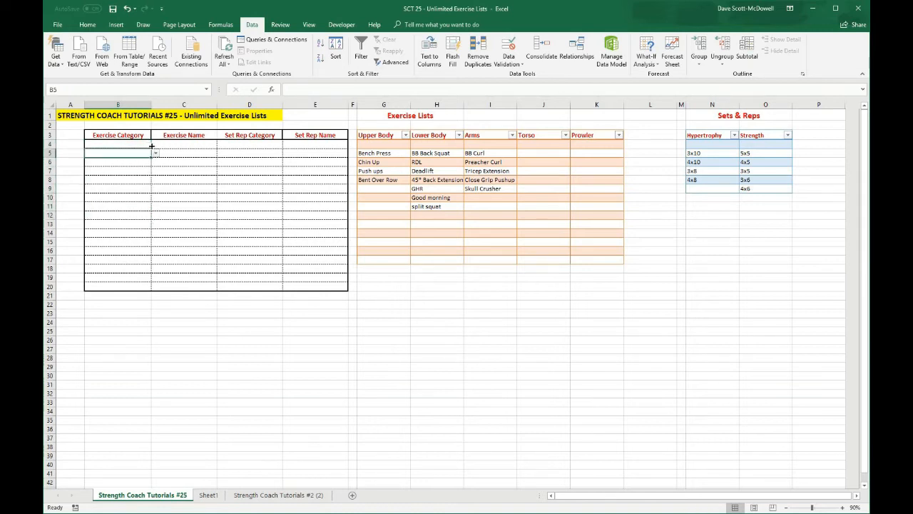
click(148, 144)
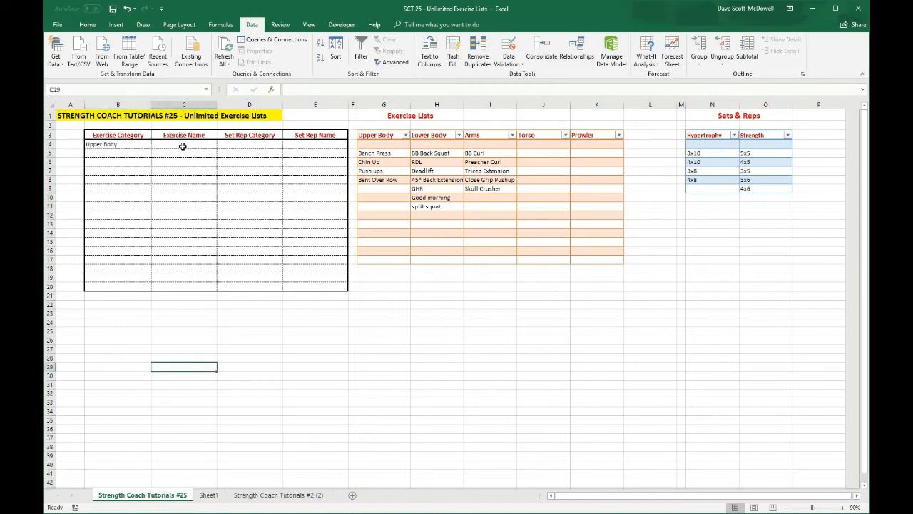
click(181, 144)
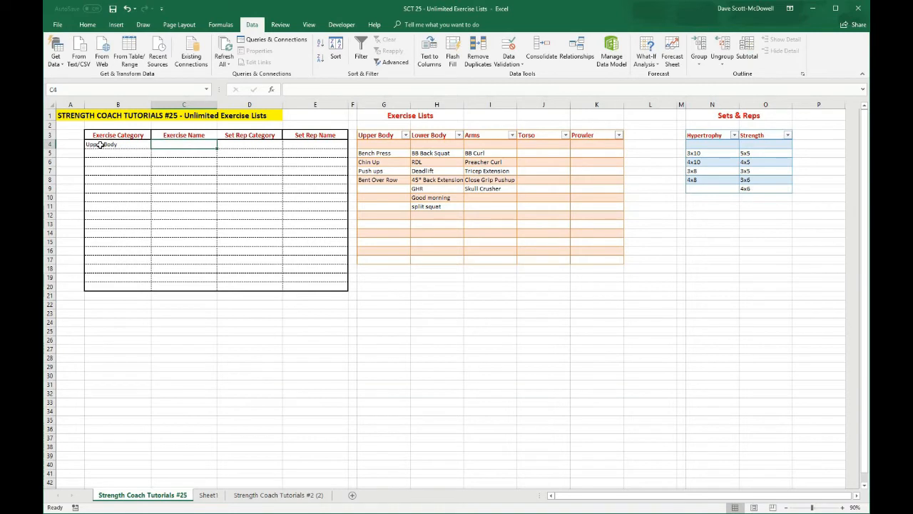
drag(385, 144, 377, 257)
drag(437, 144, 437, 260)
drag(490, 144, 483, 263)
click(486, 296)
click(112, 145)
click(137, 161)
Start a data validation rule for the Exercise Name cells C4:C20 that allows a list.
click(184, 144)
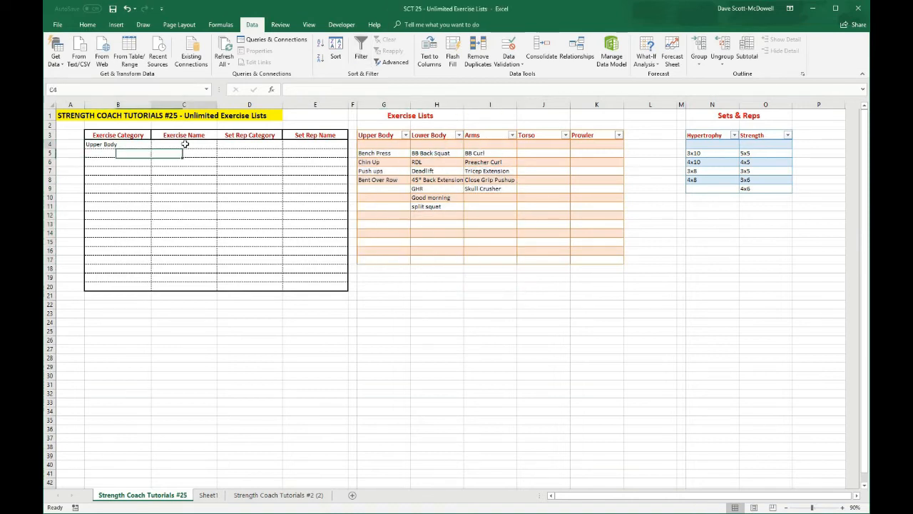
drag(184, 144, 190, 287)
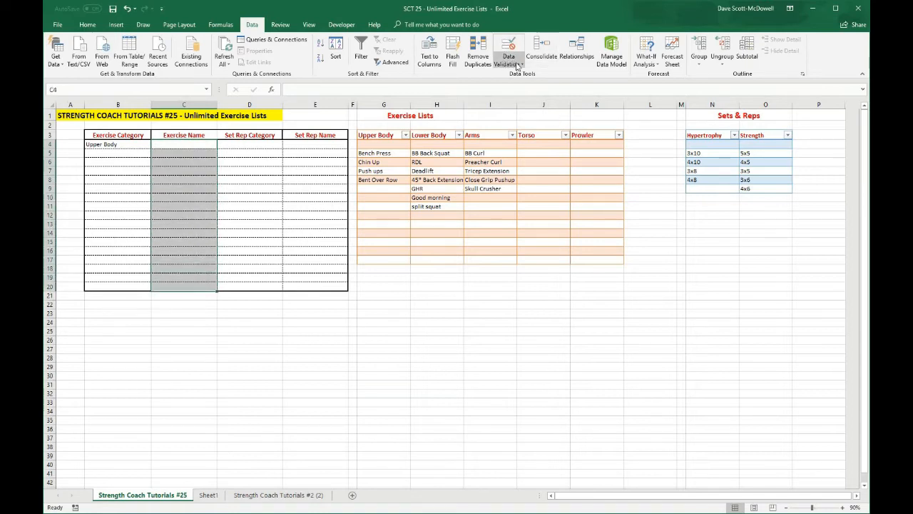
click(517, 65)
click(517, 75)
click(415, 231)
click(393, 259)
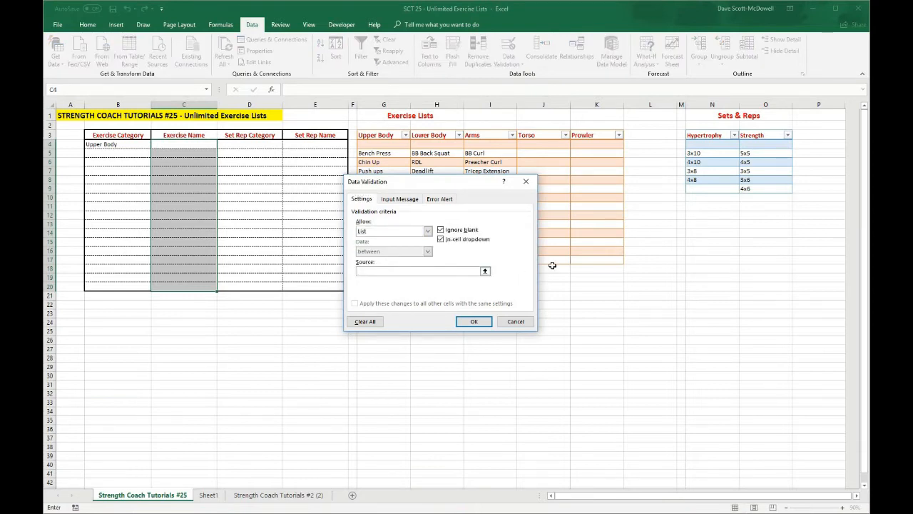
Set the exercise name list source to =indirect("exercises["&b4&"]") and apply the validation.
text(=indirect("e)
text(xercises)
text(4)
click(474, 321)
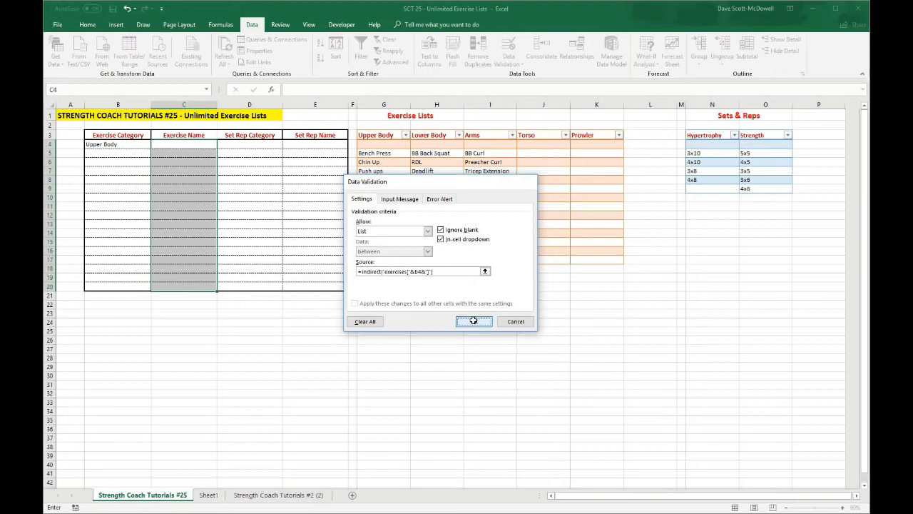
Try the dependent exercise name drop-down in C4 by choosing Bent Over Row.
click(240, 215)
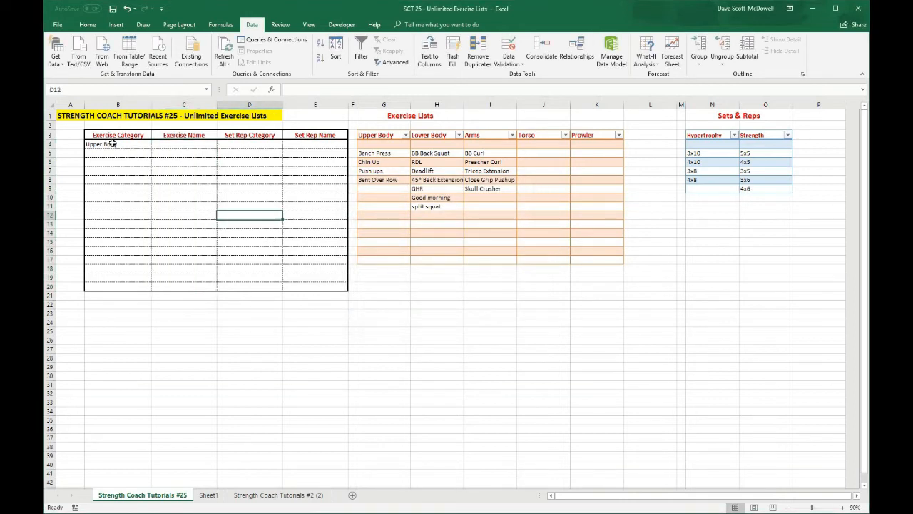
click(132, 145)
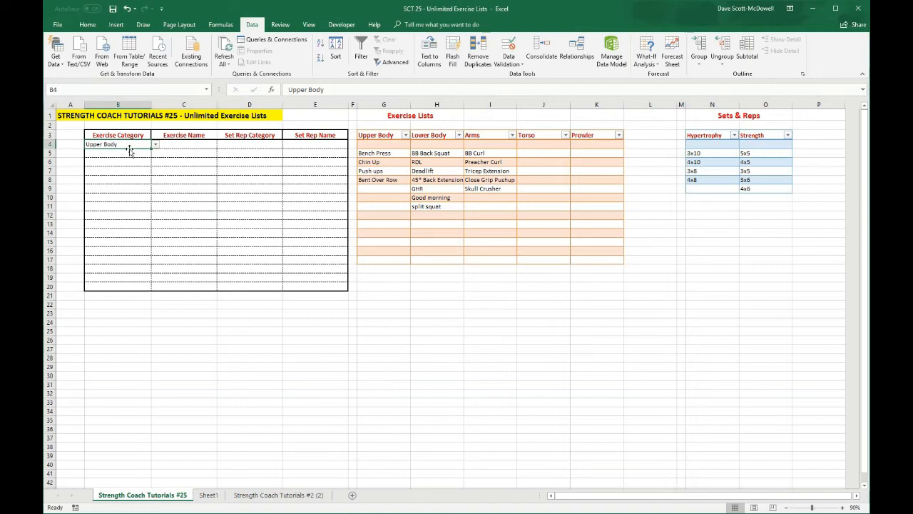
click(209, 145)
click(221, 146)
click(192, 178)
click(214, 155)
click(114, 153)
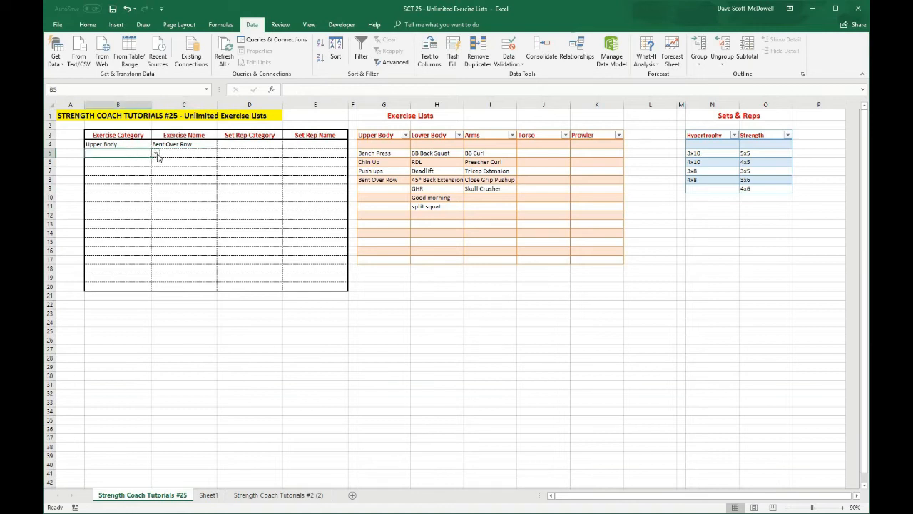
Fill the Torso column of the exercise table with torso 1, torso 2 and torso 3 in J5:J7.
click(540, 156)
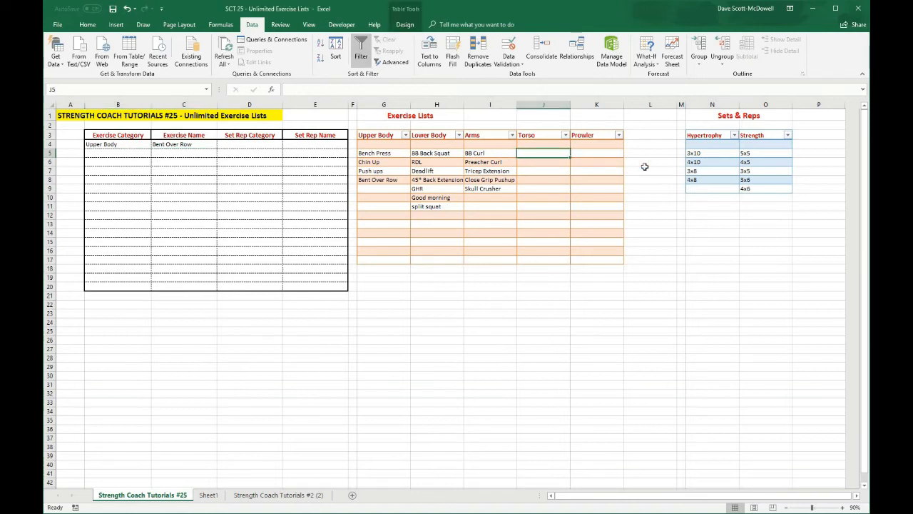
text(toroso 1)
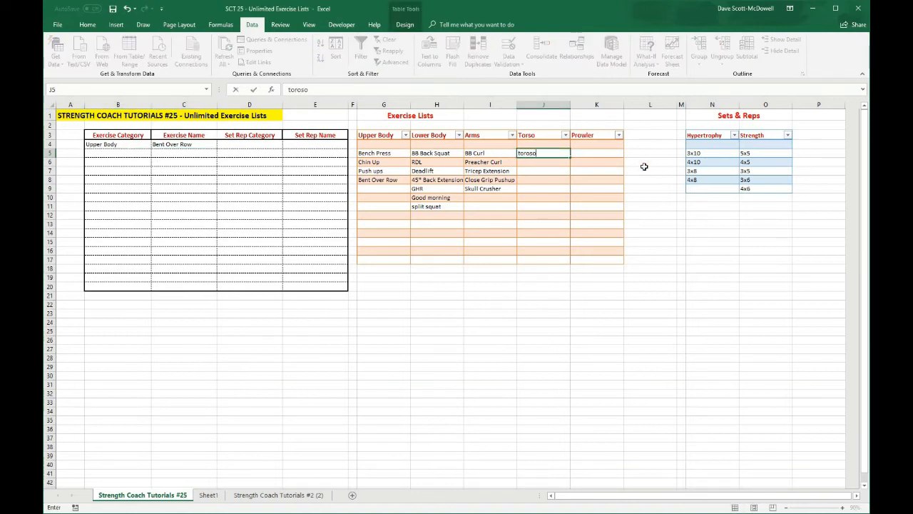
key(BackSpace)
key(BackSpace)
text(so 1)
key(Return)
text(t)
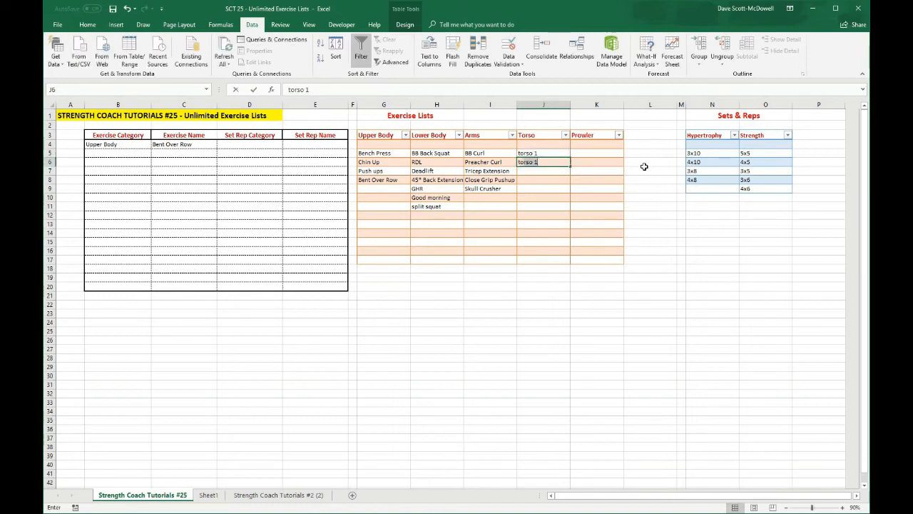
text(orso 2)
key(Return)
text(torso 3)
key(Return)
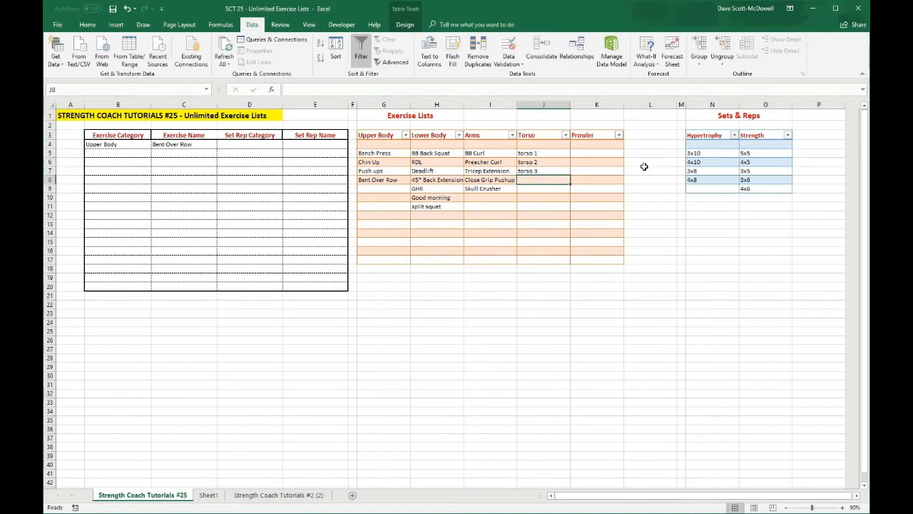
Choose Torso as the category in B5 and torso 1 as its exercise name in C5.
click(128, 155)
click(154, 153)
click(143, 175)
click(207, 153)
click(221, 152)
click(171, 160)
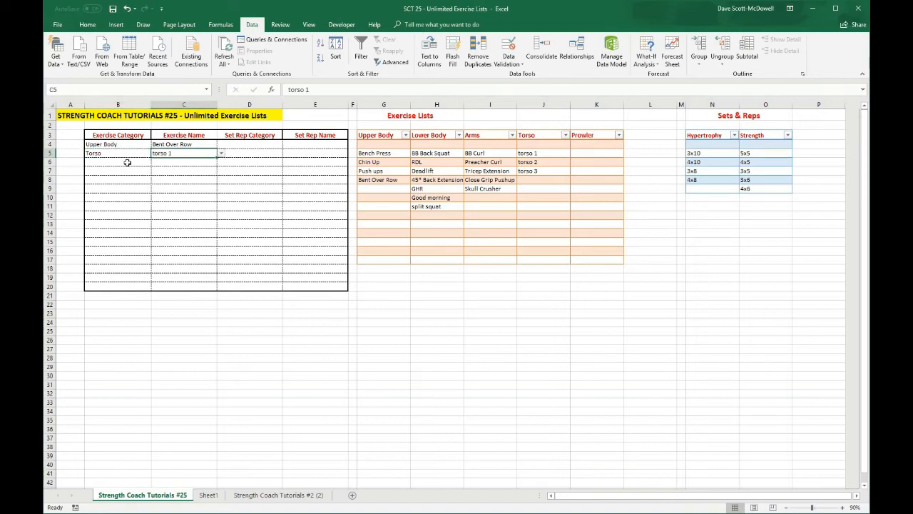
Add prowler push and prowler pull to the Prowler column of the exercise table in K5:K6.
click(131, 162)
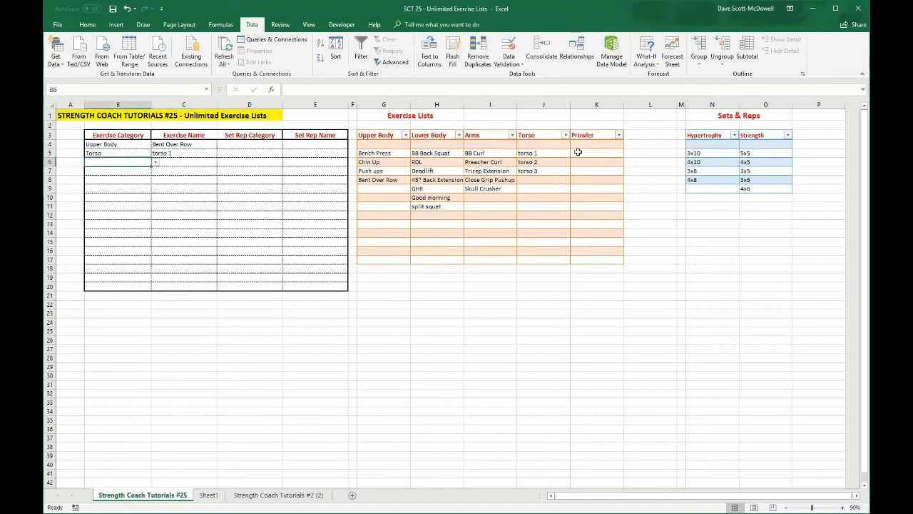
click(578, 152)
text(prowler push)
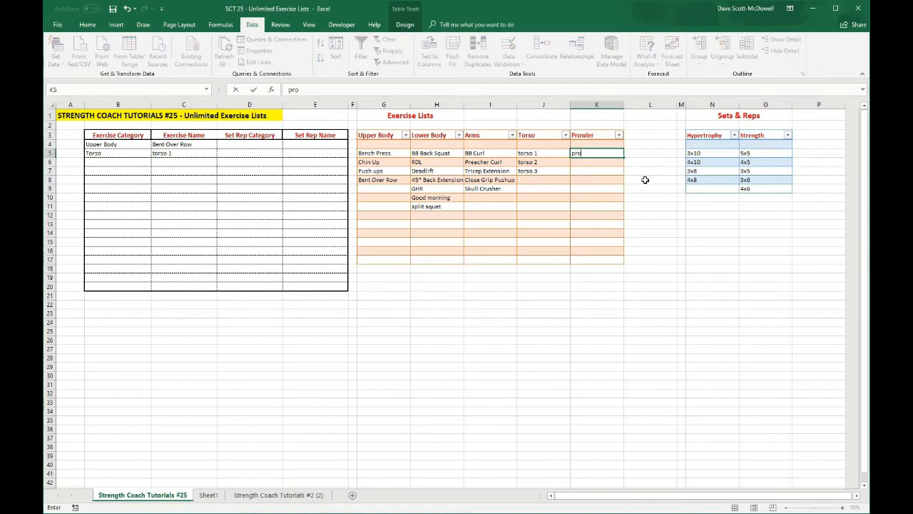
key(Return)
text(prowler pull)
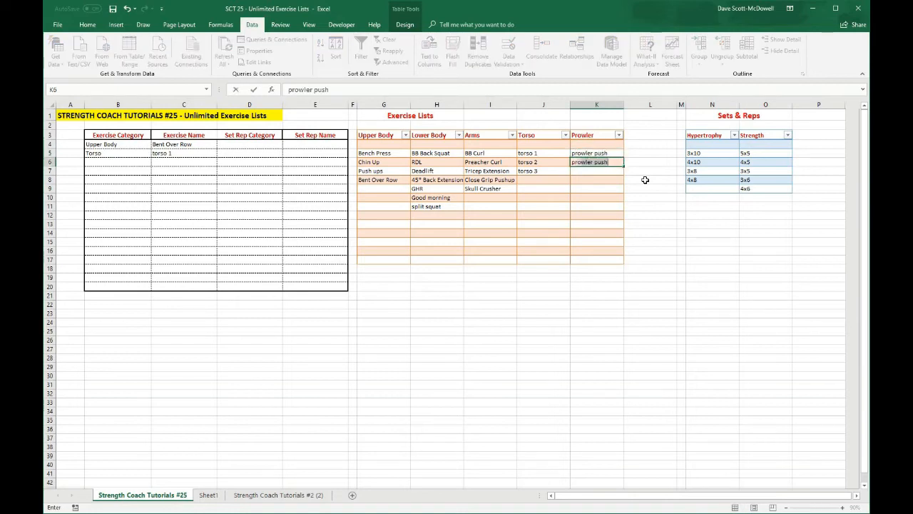
key(Return)
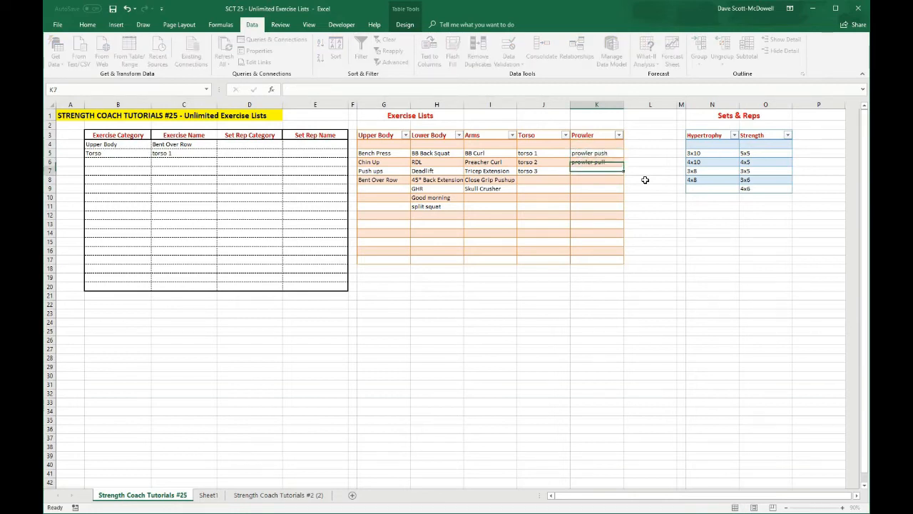
Choose Prowler as the category in B6 and prowler push as its exercise name in C6.
click(122, 162)
click(155, 163)
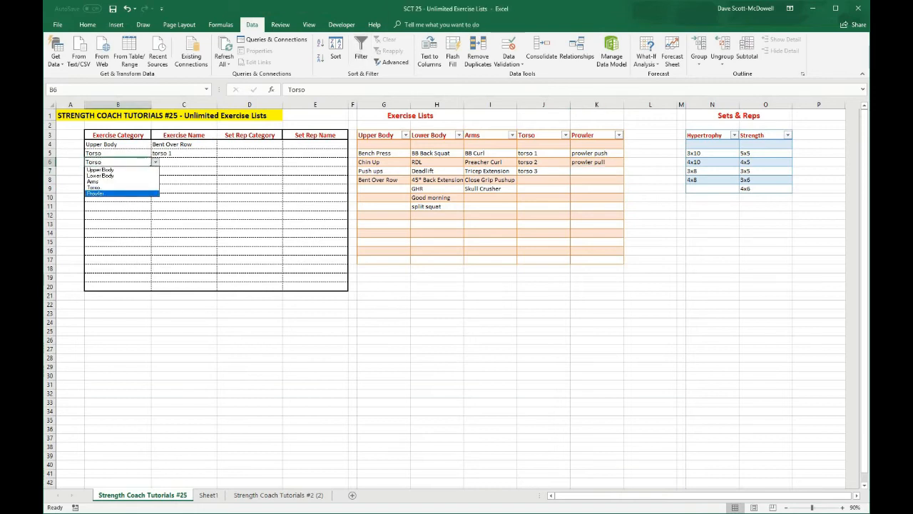
click(142, 193)
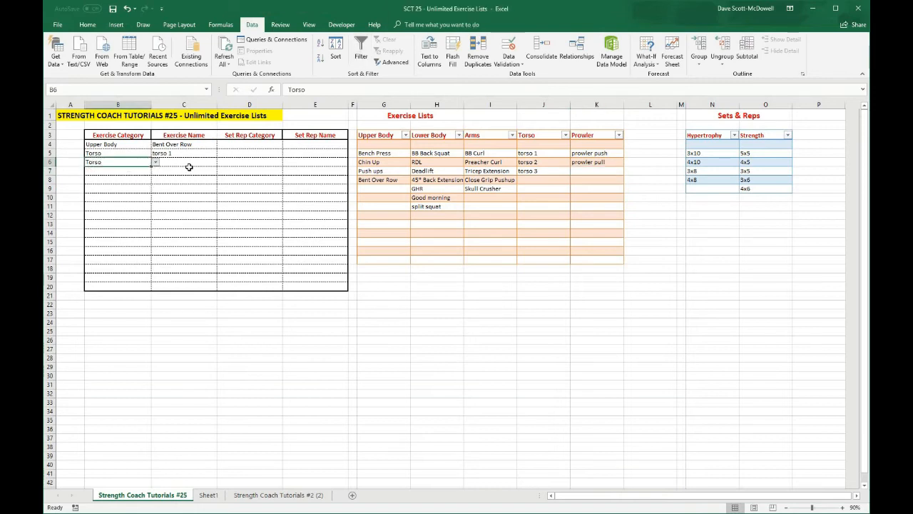
click(189, 163)
click(222, 162)
click(168, 175)
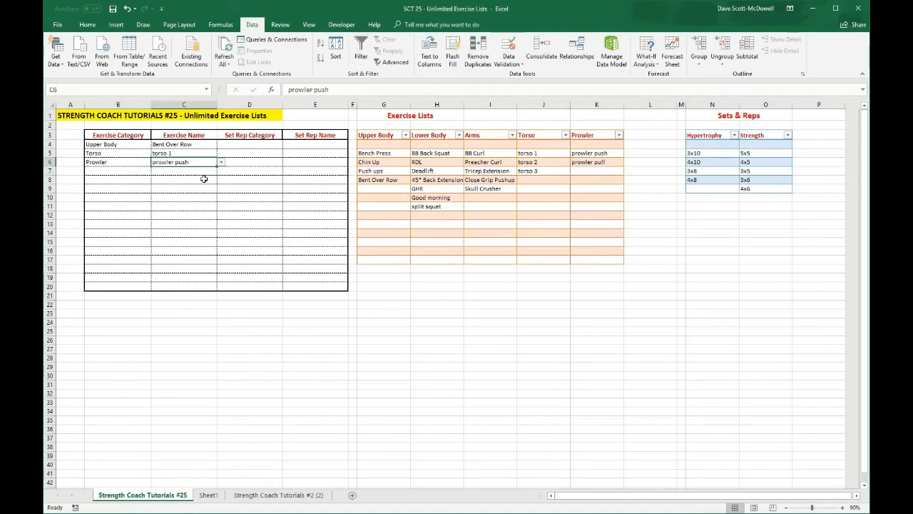
click(504, 367)
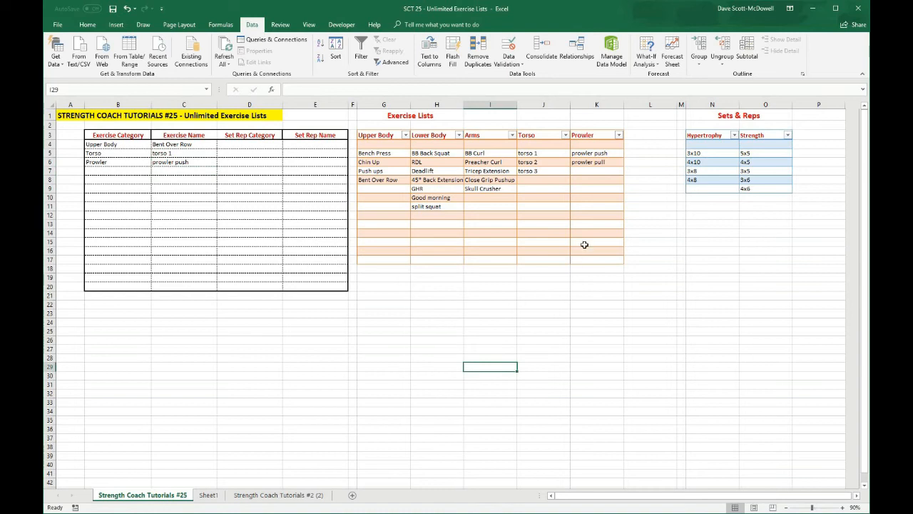
click(644, 136)
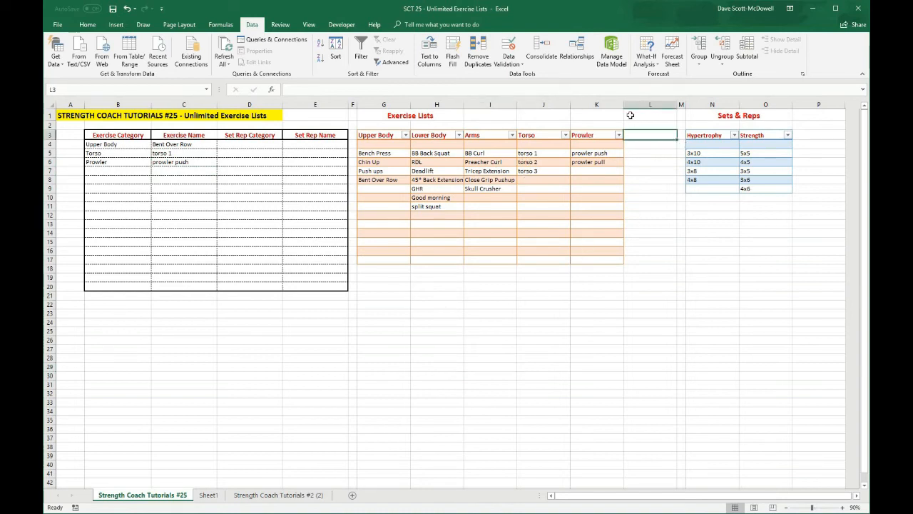
click(449, 334)
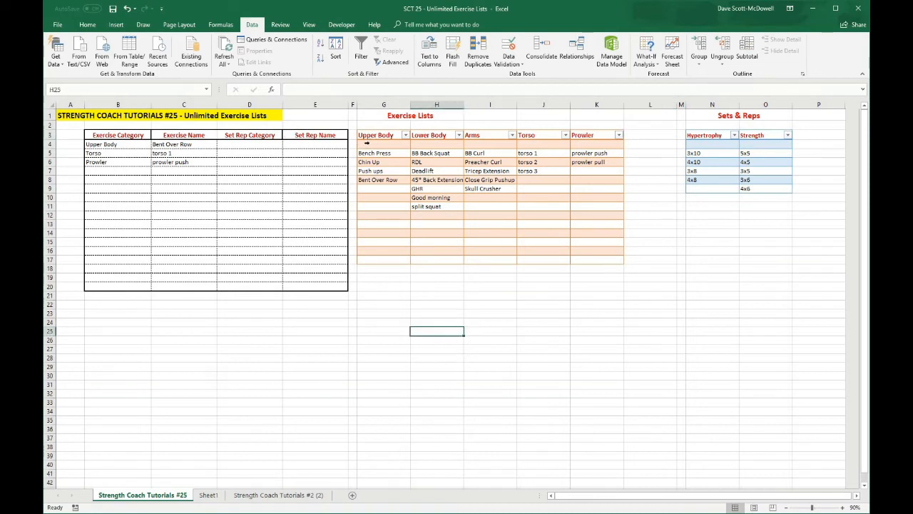
click(378, 144)
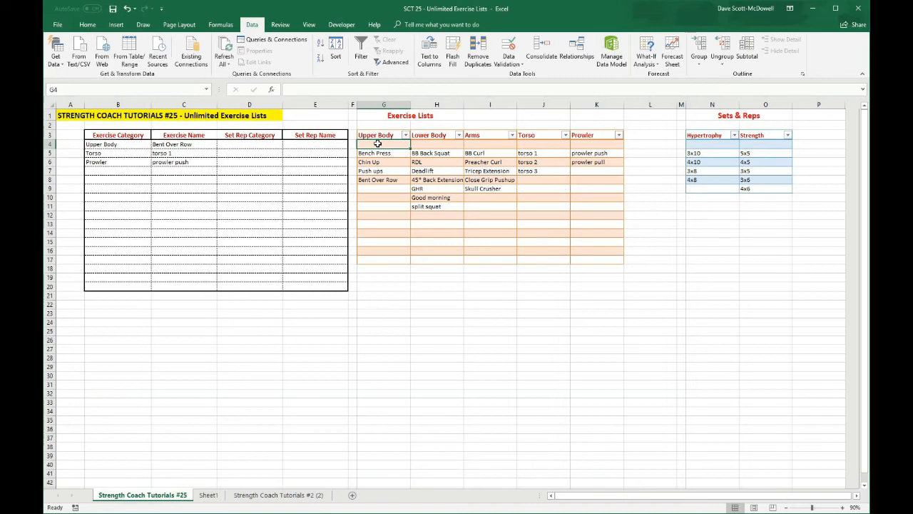
drag(378, 144, 587, 146)
click(505, 296)
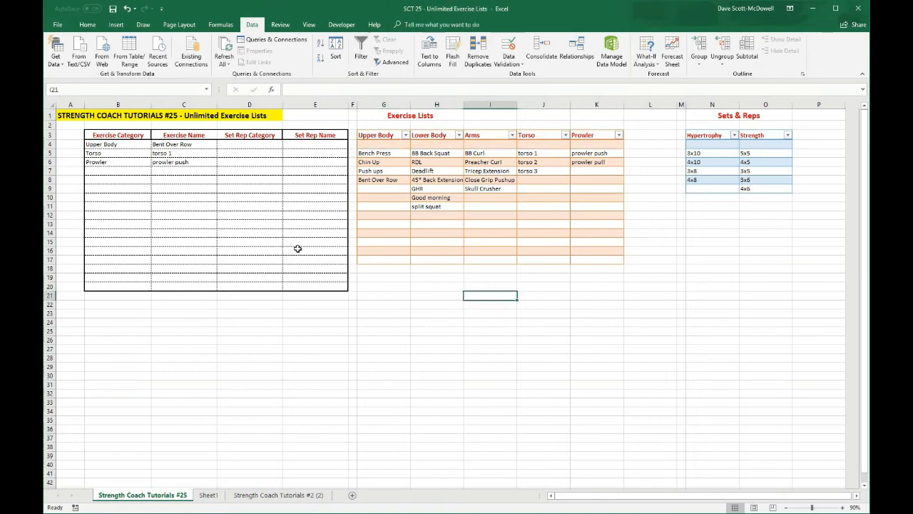
click(179, 170)
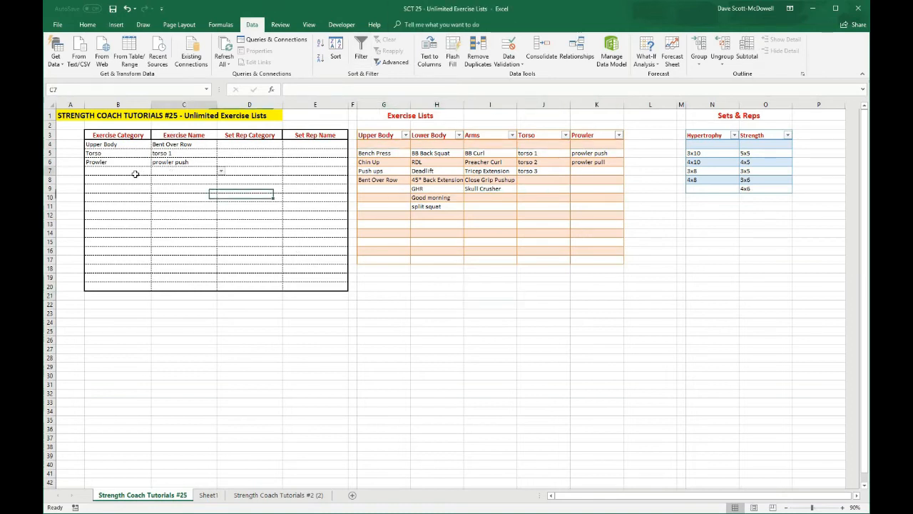
Check the exercise drop-down in C4, close it without a new choice and clear the cell.
click(207, 143)
click(221, 145)
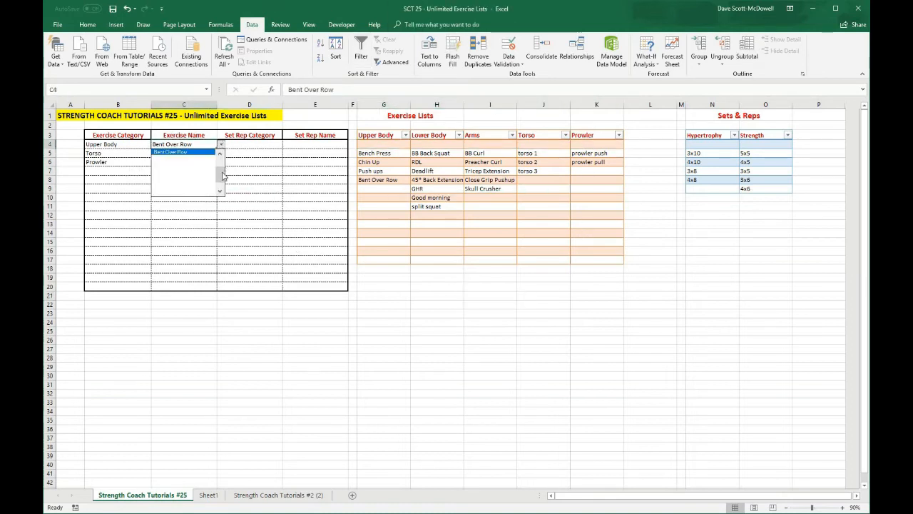
click(171, 207)
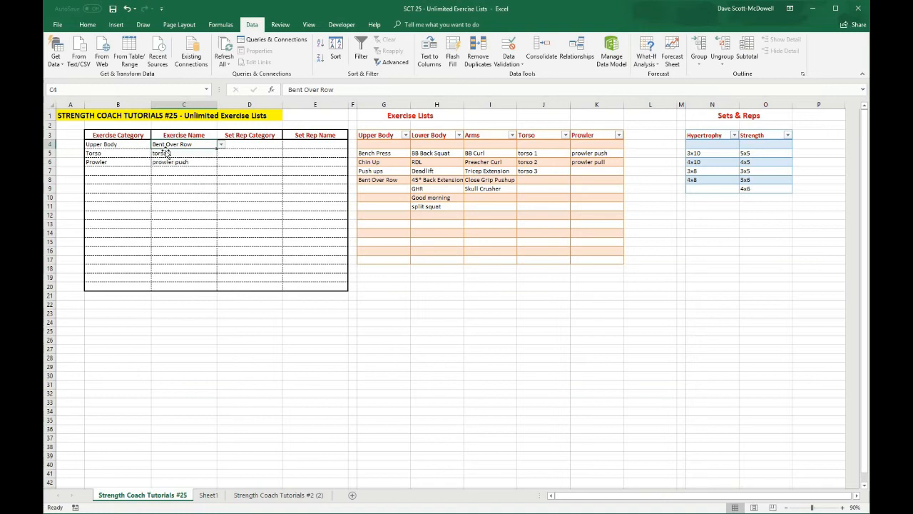
key(Delete)
Examine where the Upper Body exercise drop-down opens from the empty cell C4, including its blank first entry.
click(221, 144)
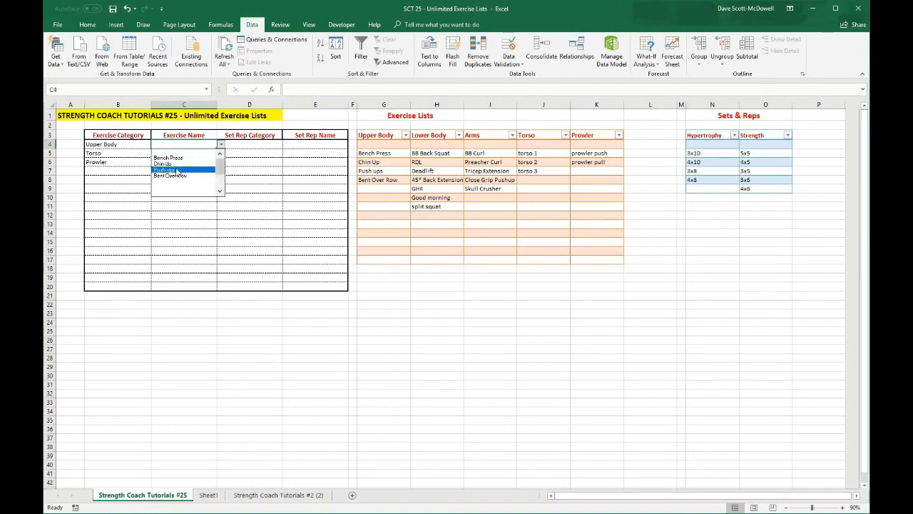
mouse_move(220, 167)
mouse_down()
mouse_move(221, 191)
mouse_move(220, 173)
mouse_up()
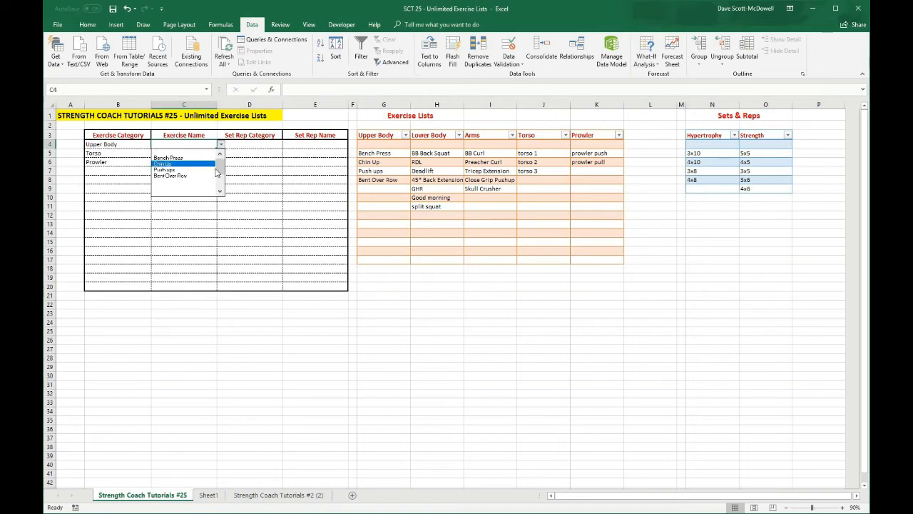
click(178, 149)
click(221, 144)
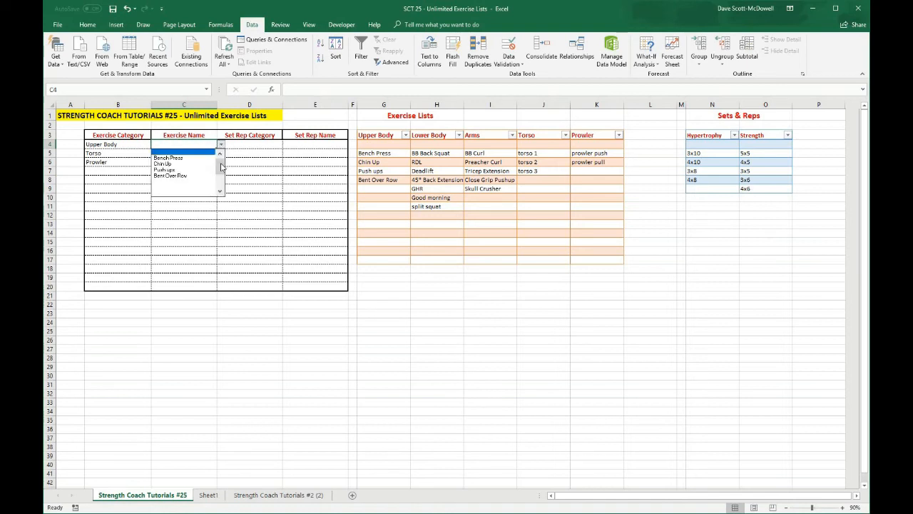
click(215, 189)
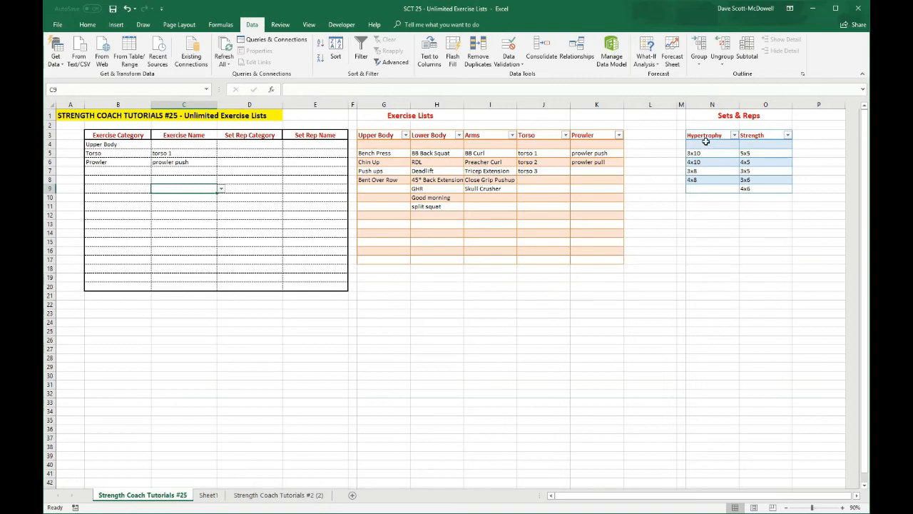
Apply list data validation to the Set Rep Category cells D4:D20 with the source =indirect("setrep[#headers]").
drag(256, 146, 264, 287)
click(508, 63)
click(518, 75)
click(428, 231)
click(378, 268)
click(376, 271)
text(=indirect)
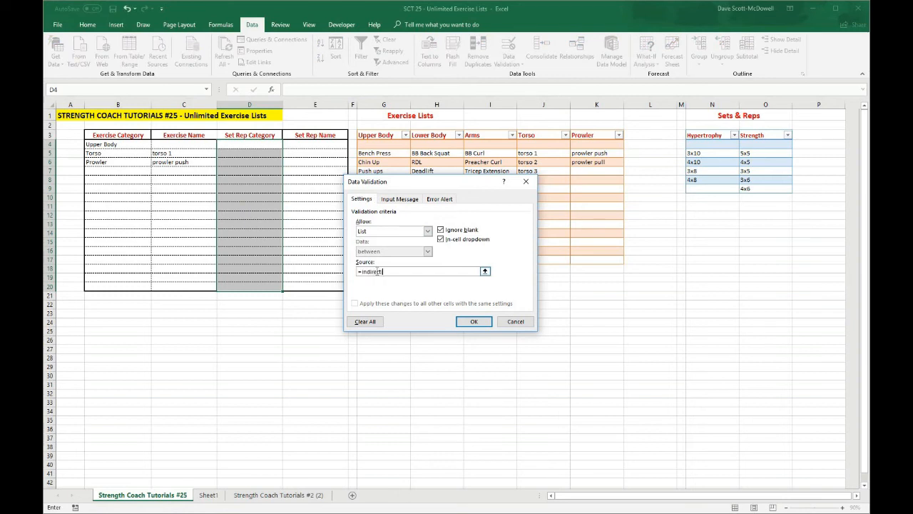
text(('setrep)
text([#headers]")
click(478, 321)
Choose Hypertrophy as the set rep category in D4 and Strength in D5.
click(286, 145)
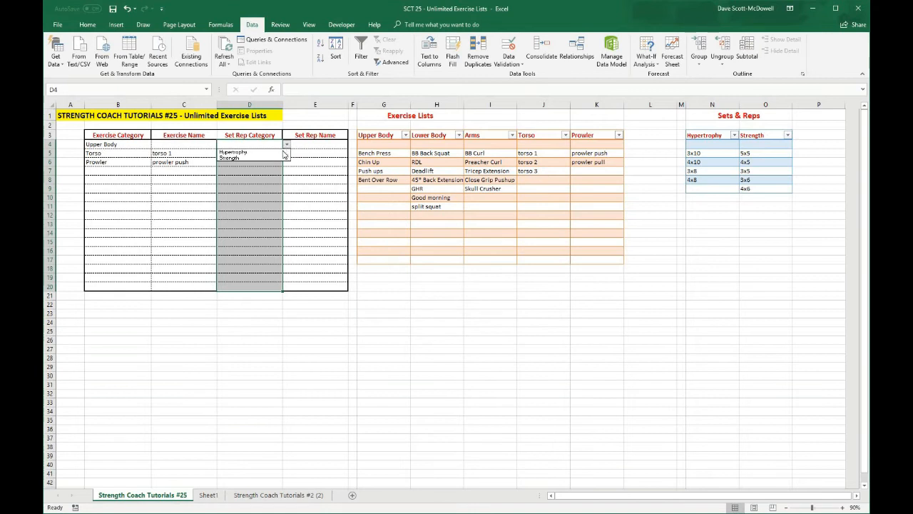
click(279, 153)
click(277, 153)
click(286, 153)
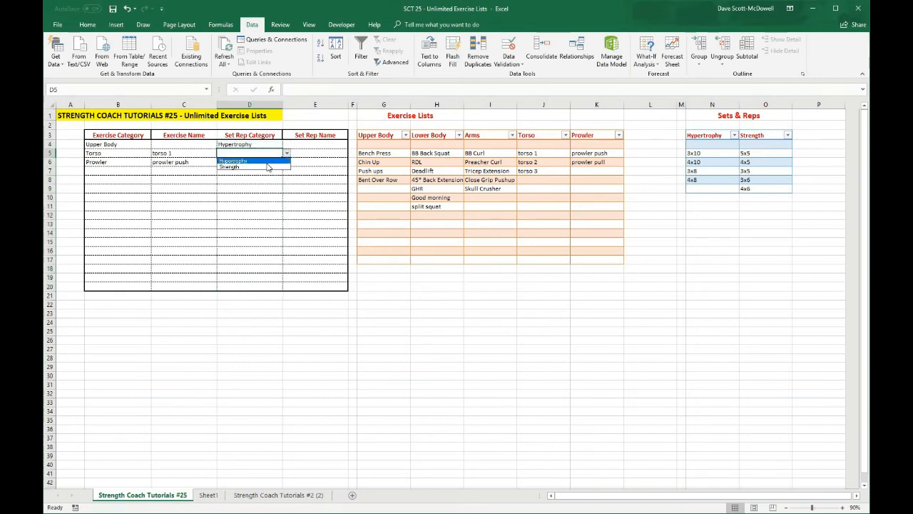
click(267, 167)
Extend the sets and reps table with a Power column in P3, entering 3x3 in P5 and 3x1 in P6.
click(818, 135)
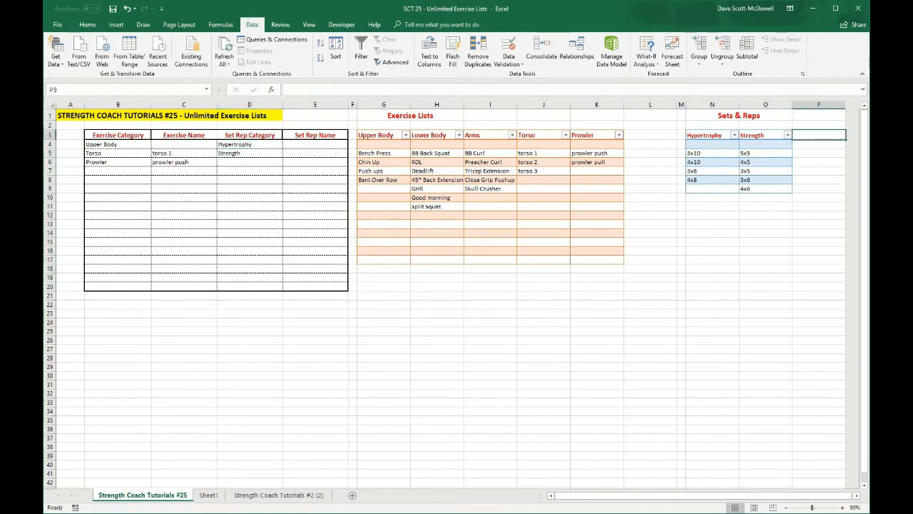
text(Power)
key(Return)
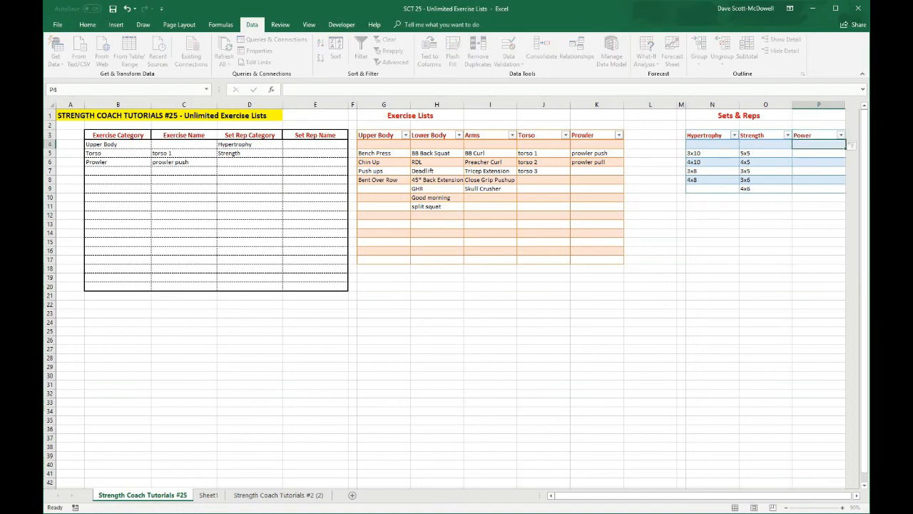
click(822, 154)
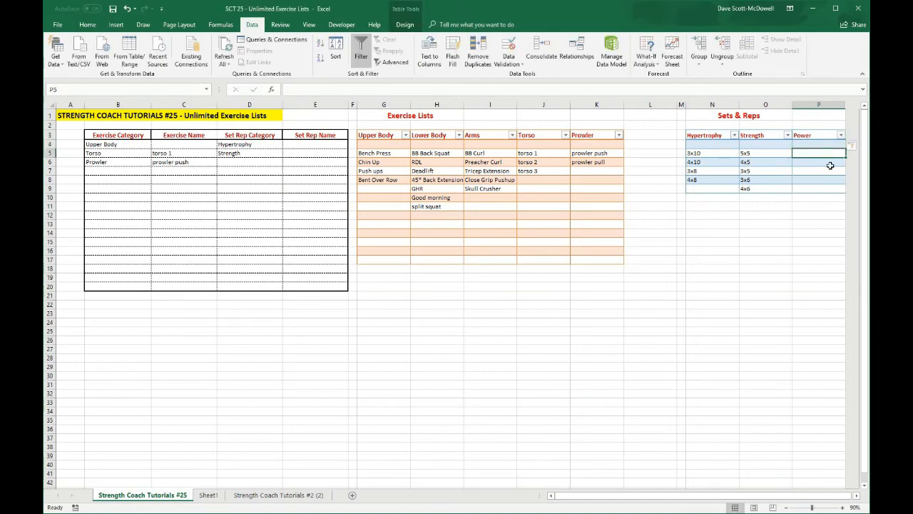
text(3x3)
key(Return)
text(3x1)
key(Return)
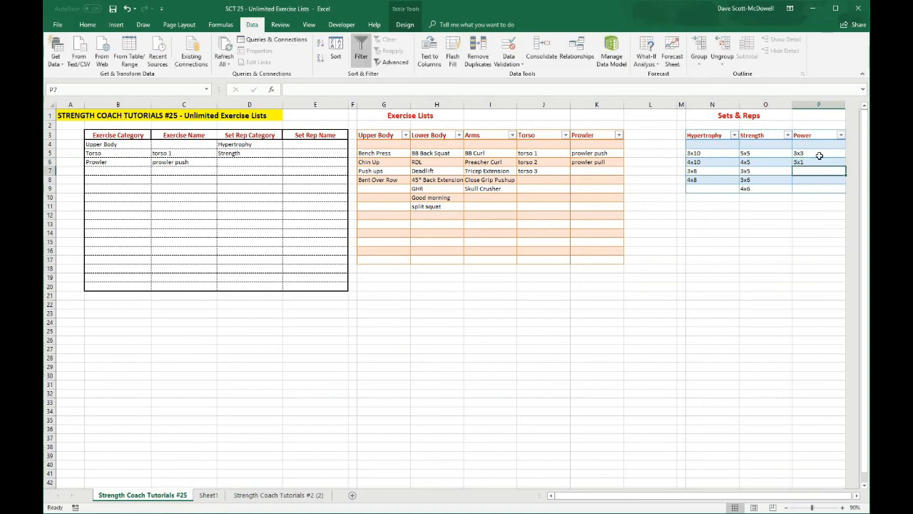
Extend the Power entry in P6 of the sets and reps table to 3x1 (fast).
click(813, 162)
click(405, 89)
text(()
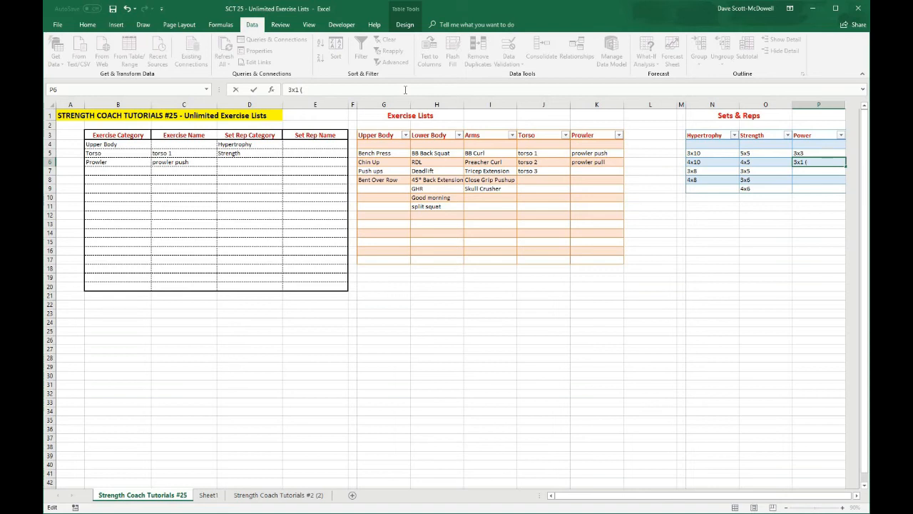
text(fast))
key(Return)
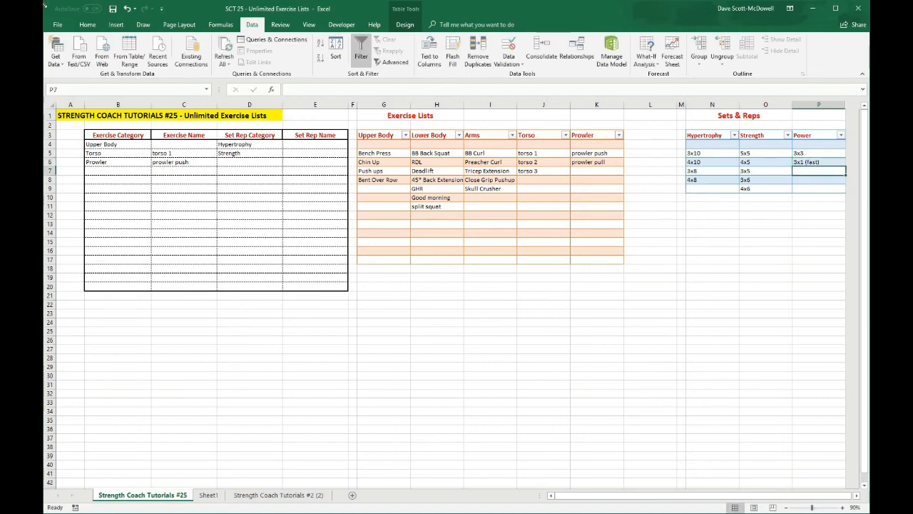
Choose Power as the set rep category in D6 for the Prowler row.
click(232, 162)
click(286, 162)
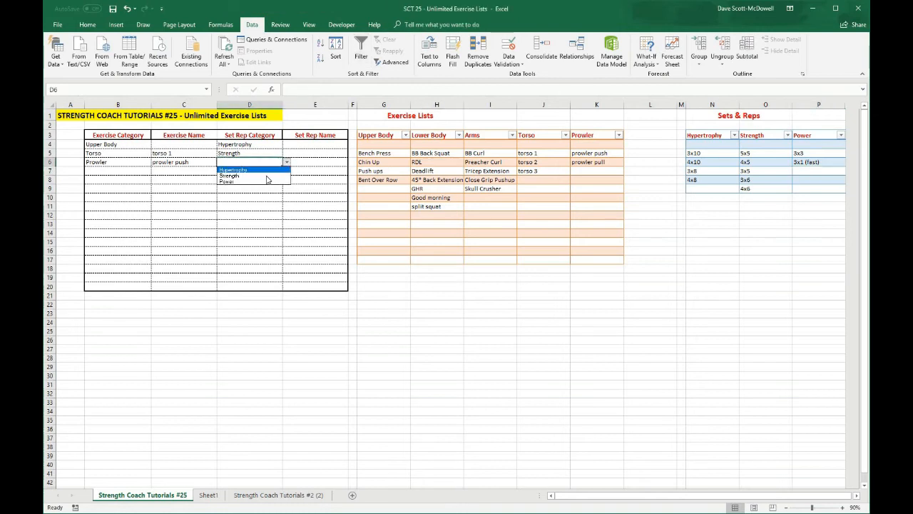
click(268, 181)
Apply list data validation to the Set Rep Name cells E4:E20 with the source =indirect("setrep["&d4&"]").
click(315, 145)
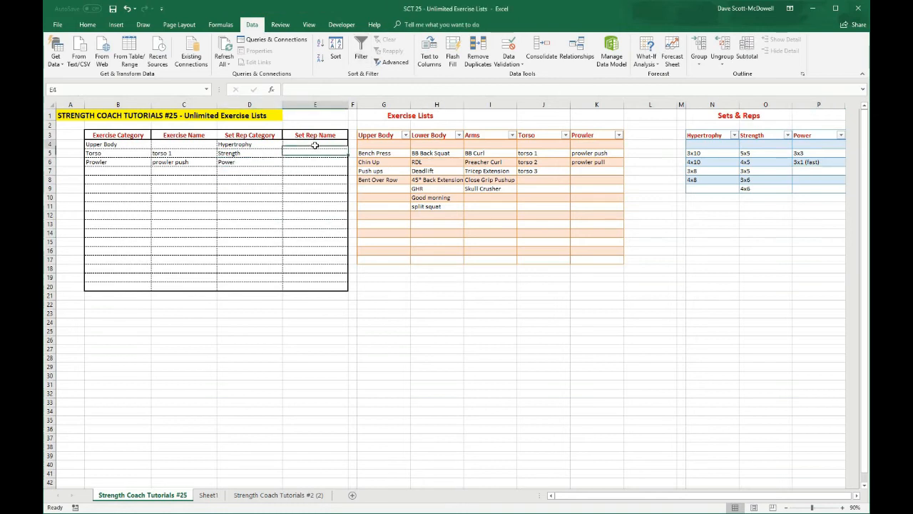
drag(314, 145, 312, 285)
click(509, 62)
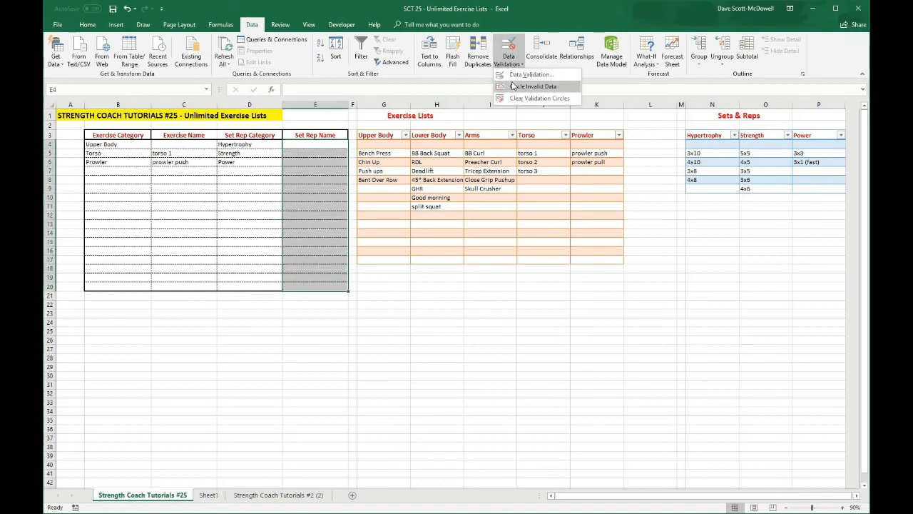
click(525, 78)
click(425, 230)
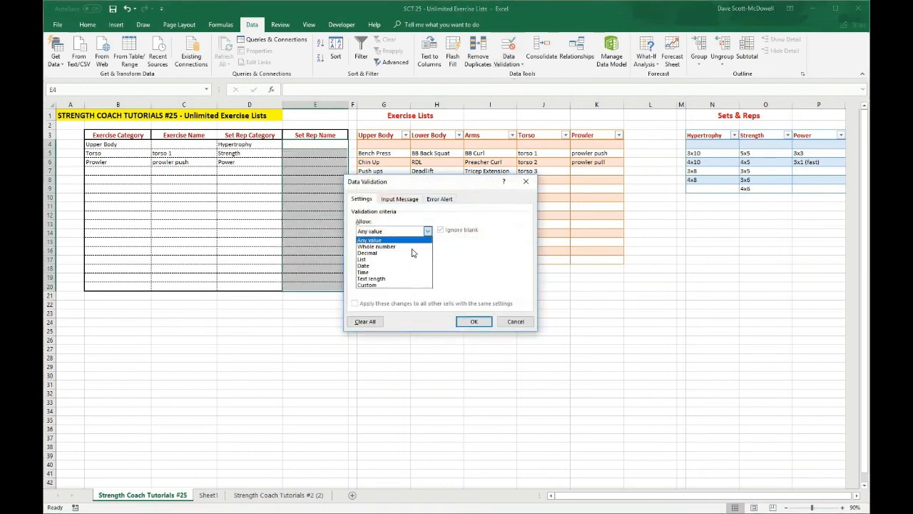
click(403, 259)
click(376, 271)
text(=indirect)
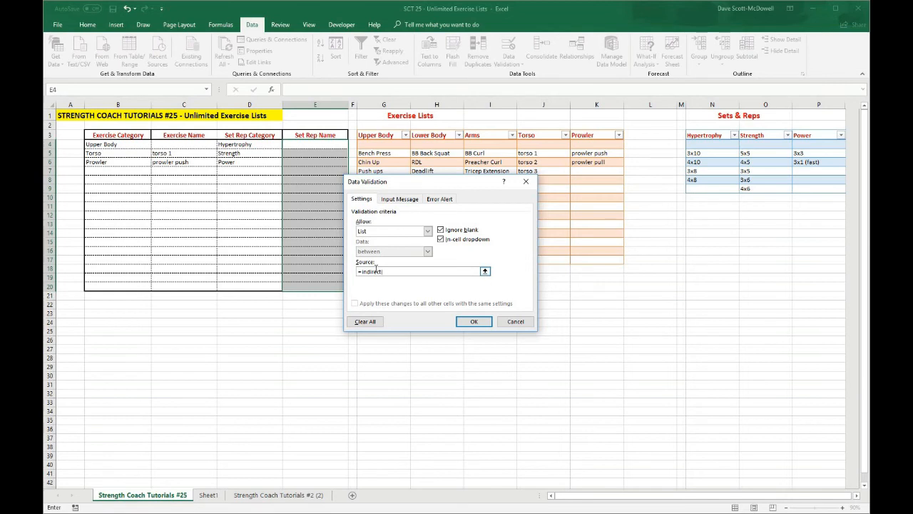
text(("setrep)
text("&d4&"])
click(473, 321)
Check the Hypertrophy set rep options offered in E4, and choose 3x1 (fast) for the Power row in E6.
click(315, 144)
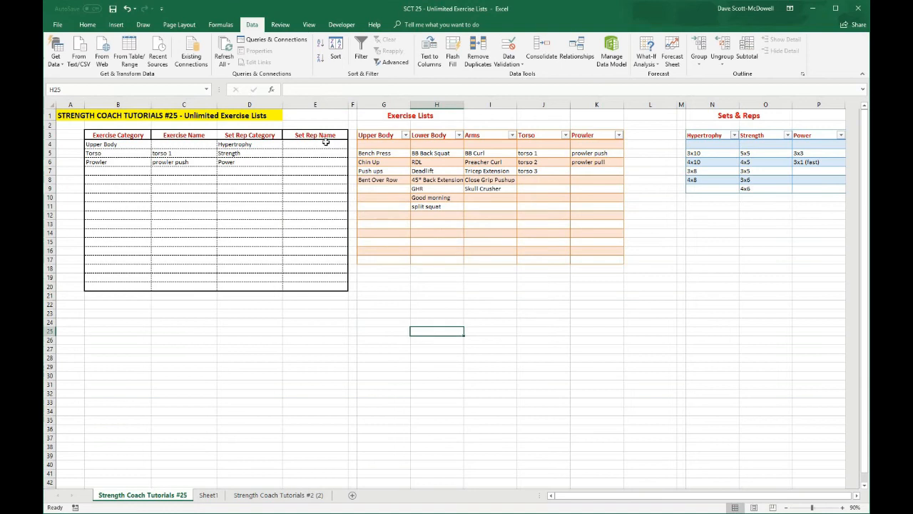
click(353, 144)
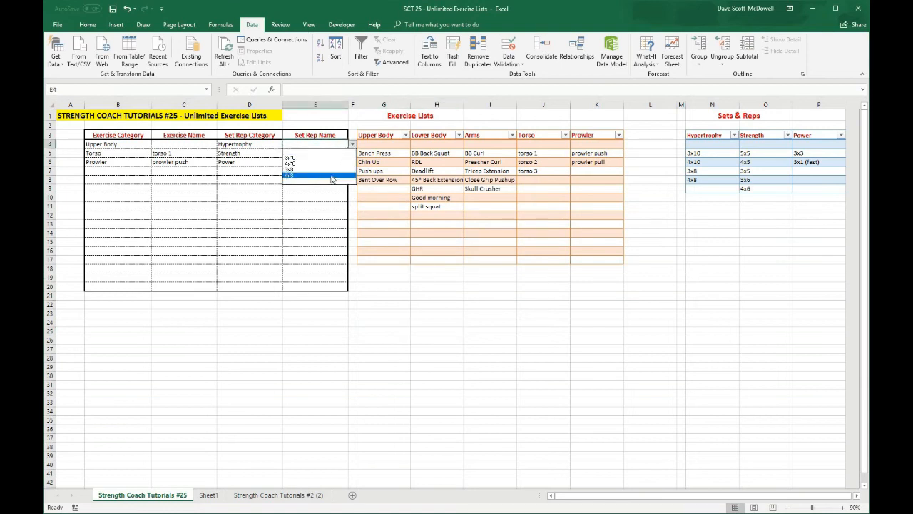
click(242, 171)
click(242, 164)
click(308, 162)
click(353, 165)
click(341, 180)
click(455, 312)
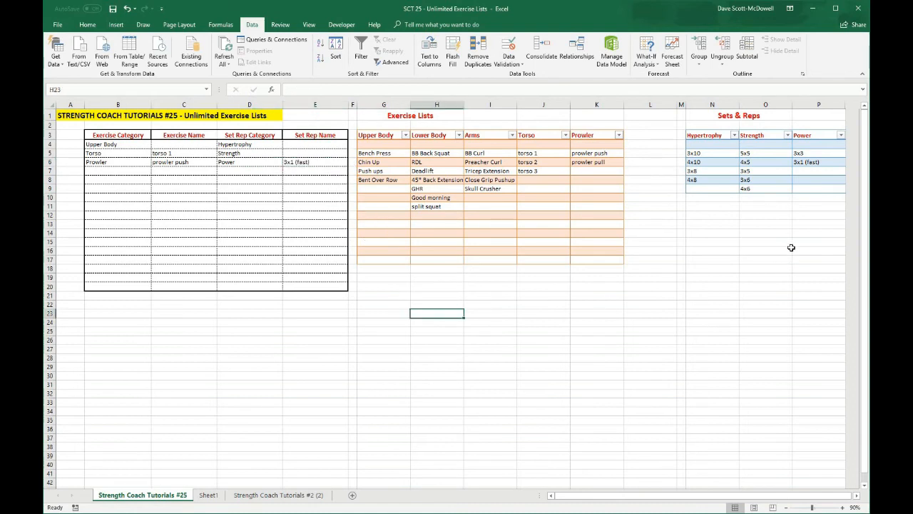
Add 3x2 (explode) to the Power column of the sets and reps table in P7.
click(802, 172)
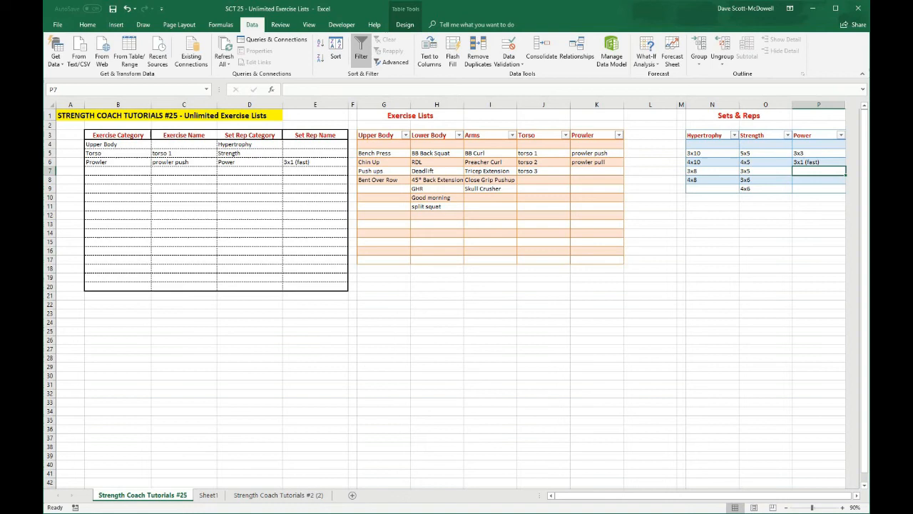
text(3x2)
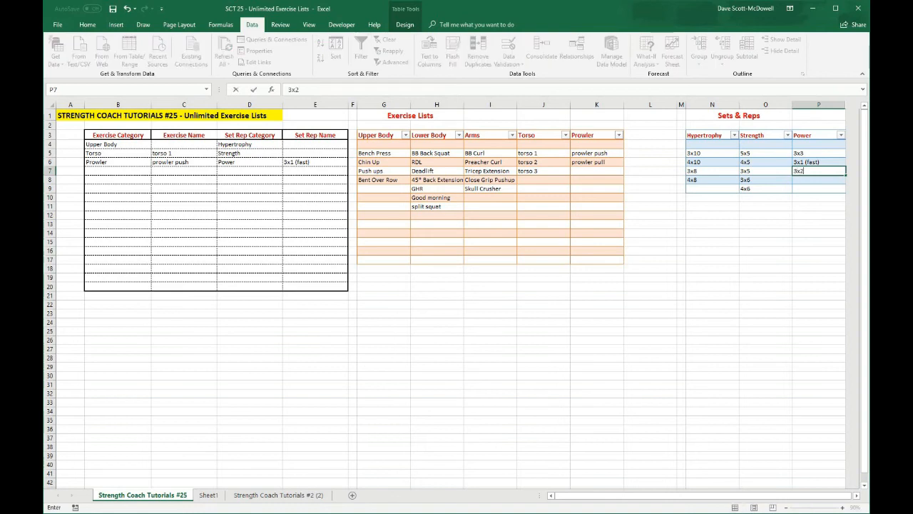
text( (explos)
text(e))
key(Return)
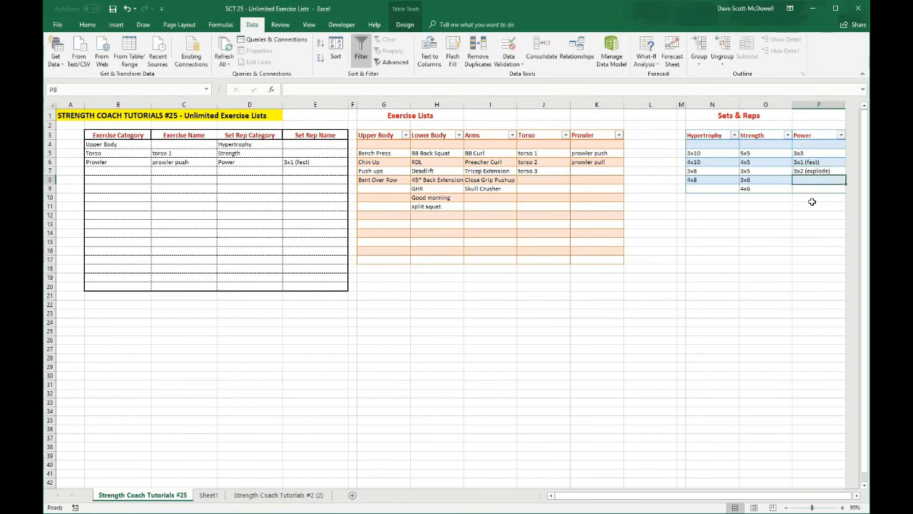
Choose 3x2 (explode) as the set rep name in E6.
click(299, 163)
click(353, 162)
click(314, 188)
click(589, 376)
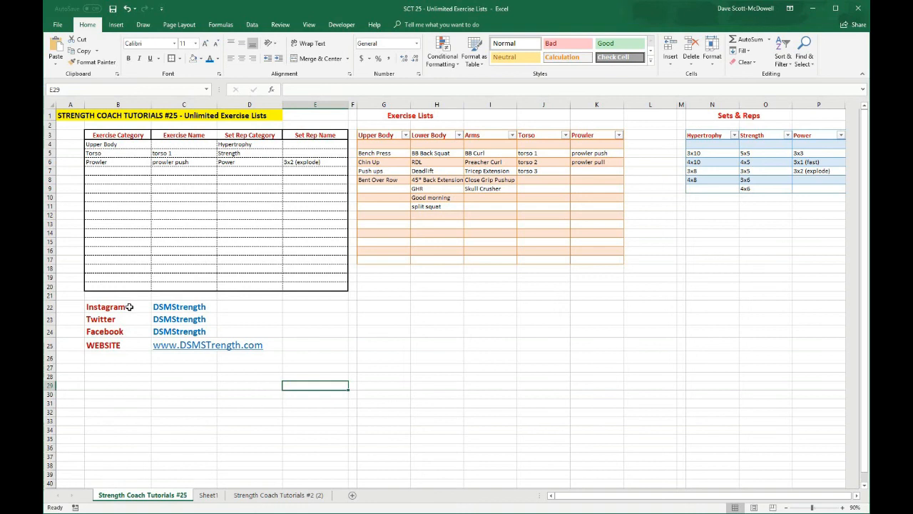
drag(178, 306, 182, 332)
click(357, 332)
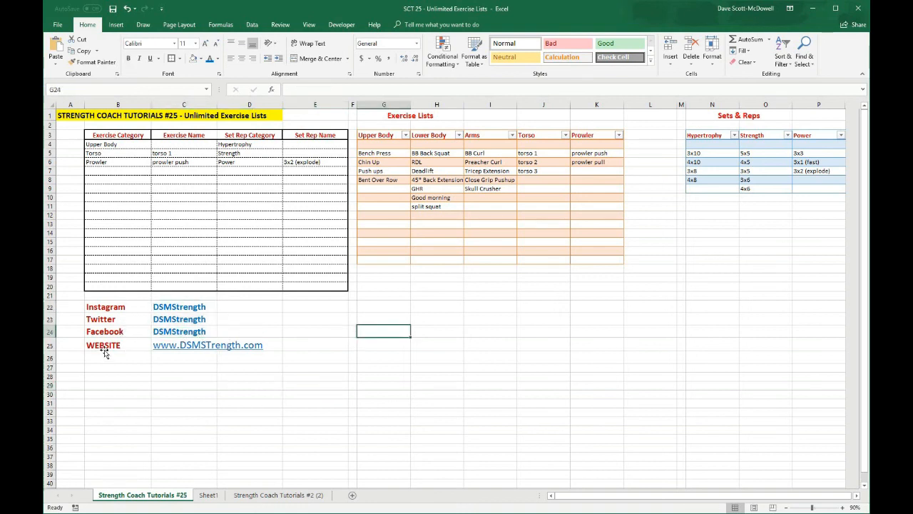
click(103, 350)
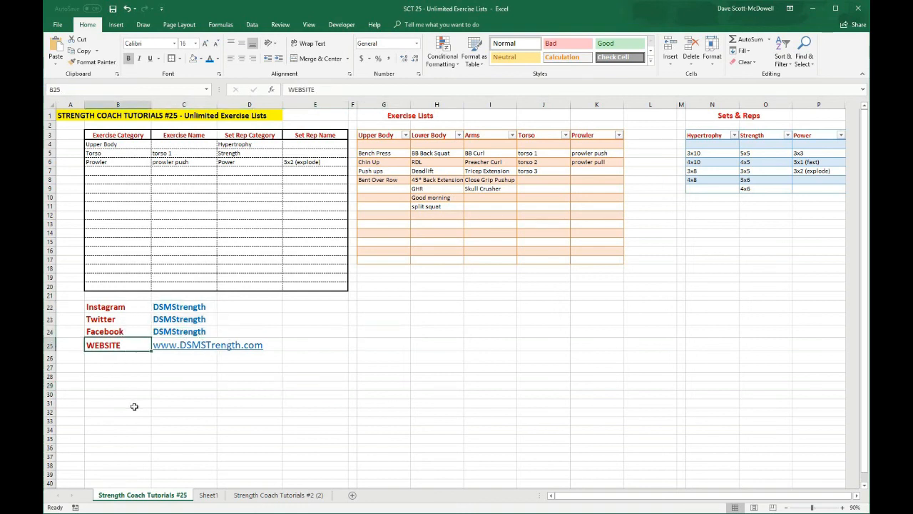
click(226, 411)
Enter THANK YOU in B27 below the website row.
click(108, 367)
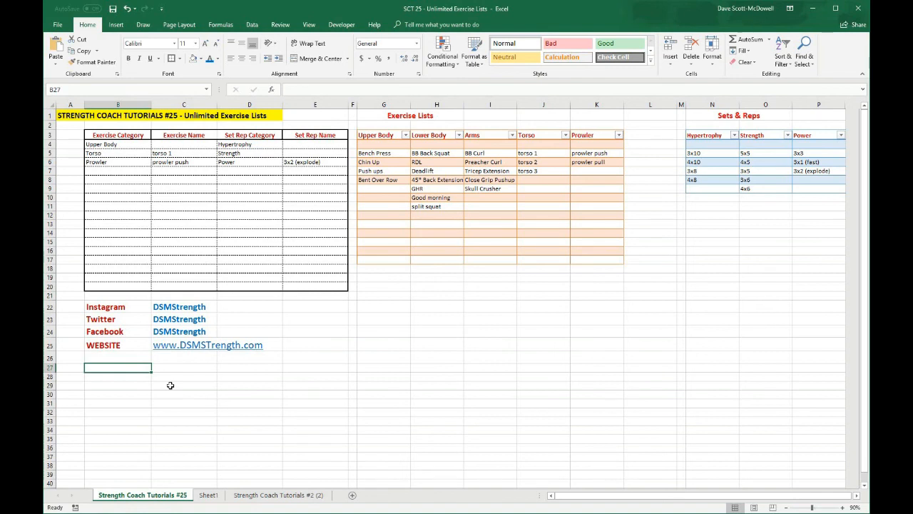
text(THANK YOU)
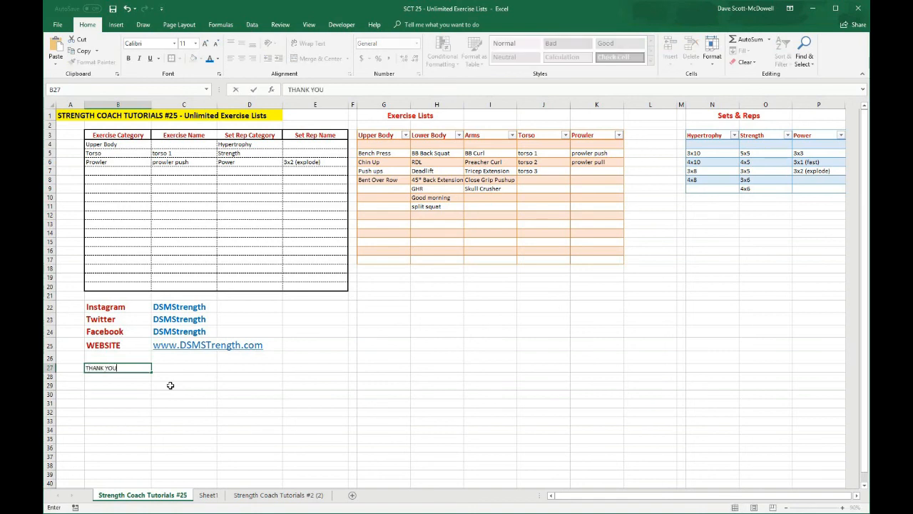
click(259, 440)
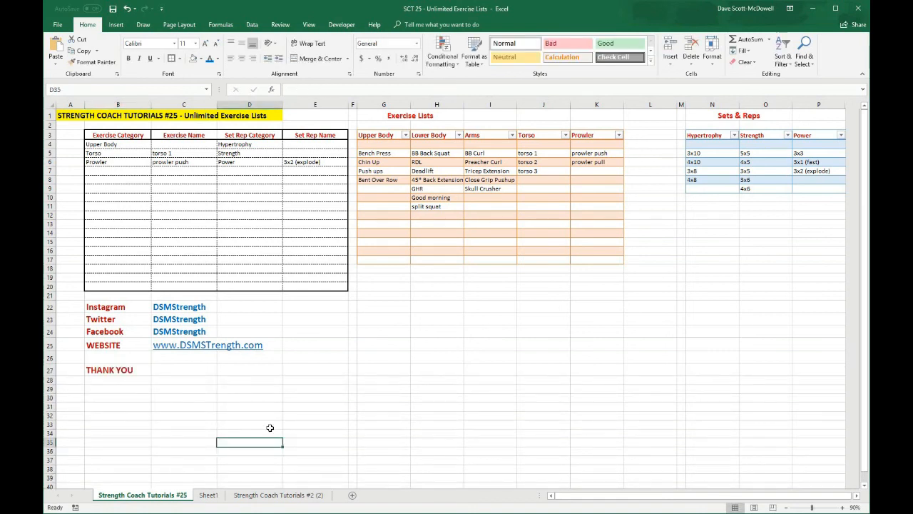